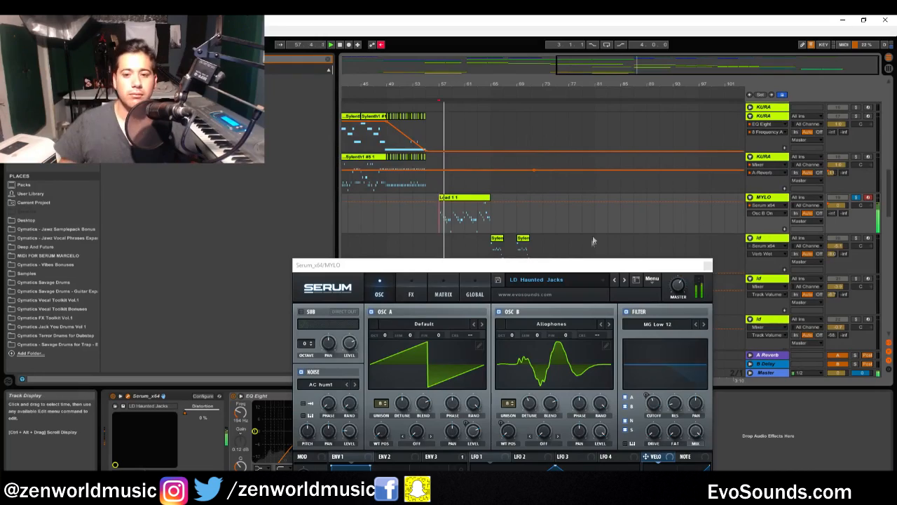
Reposition the Serum window of the MYLO track so its full interface is in view
drag(539, 269, 571, 143)
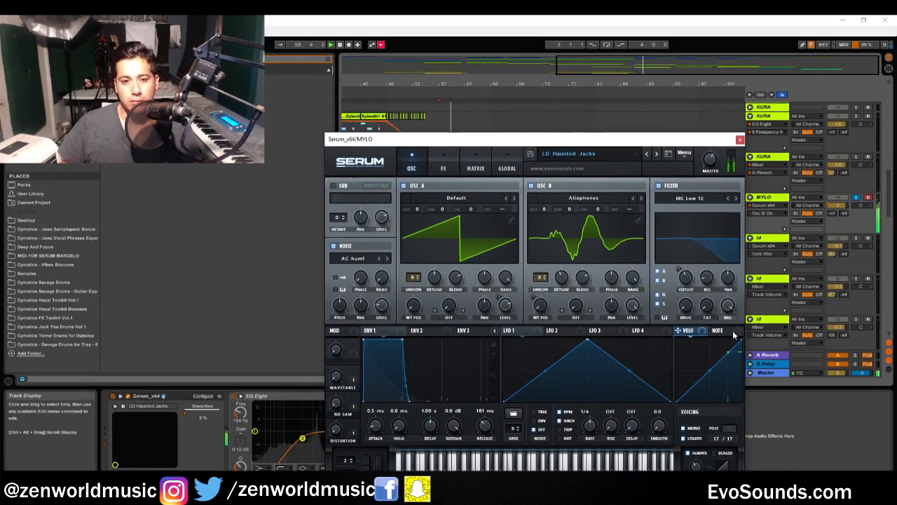
drag(612, 140, 597, 108)
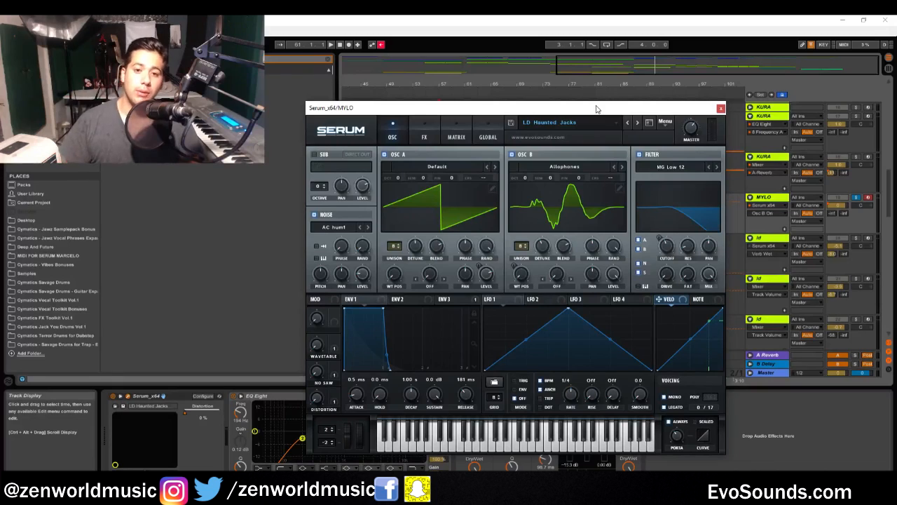
Solo the two ld tracks below MYLO and play their alternating Sylenth1 and Spire clips from bar 65
drag(596, 109, 439, 299)
scroll(455, 218, down, 3)
click(490, 210)
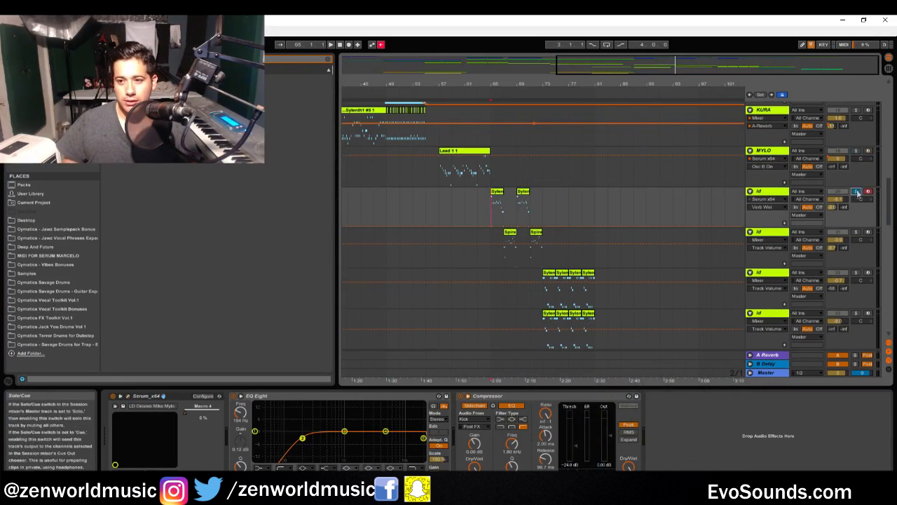
ctrl+click(858, 233)
key(space)
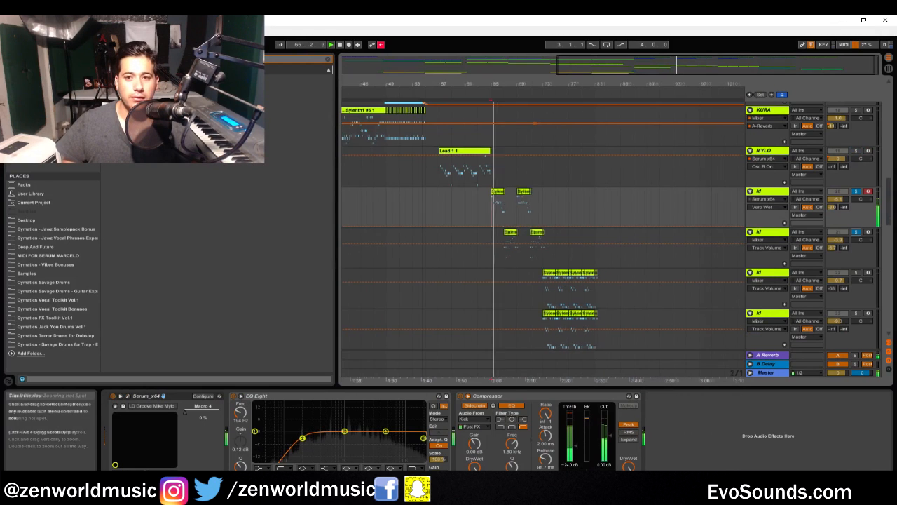
drag(505, 83, 610, 228)
click(613, 245)
drag(658, 83, 547, 82)
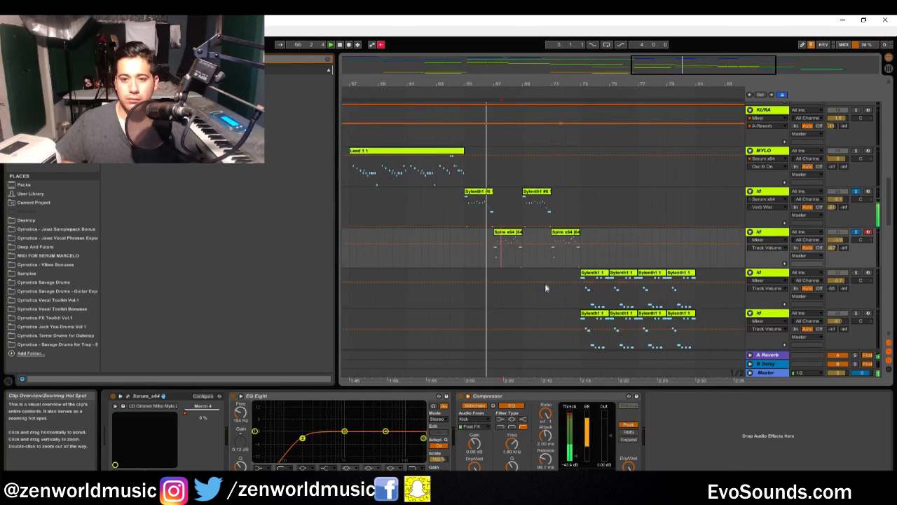
scroll(827, 241, down, 2)
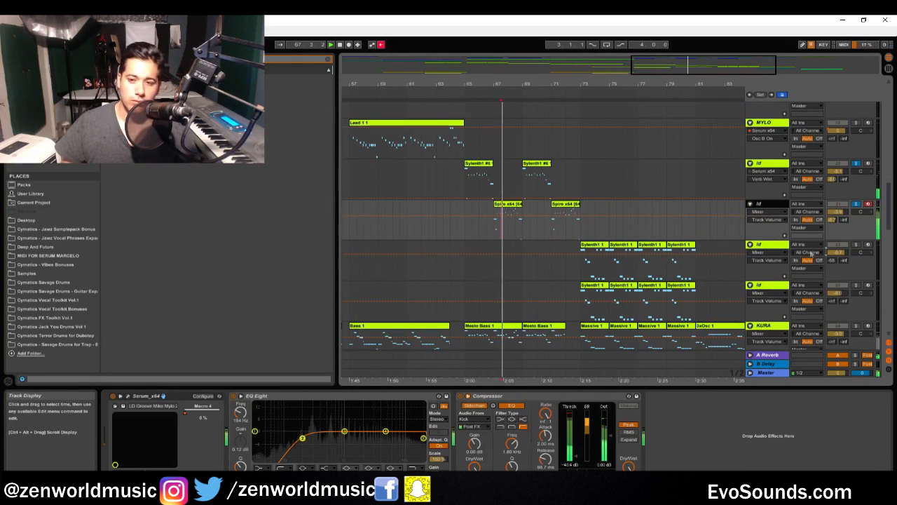
scroll(856, 246, down, 1)
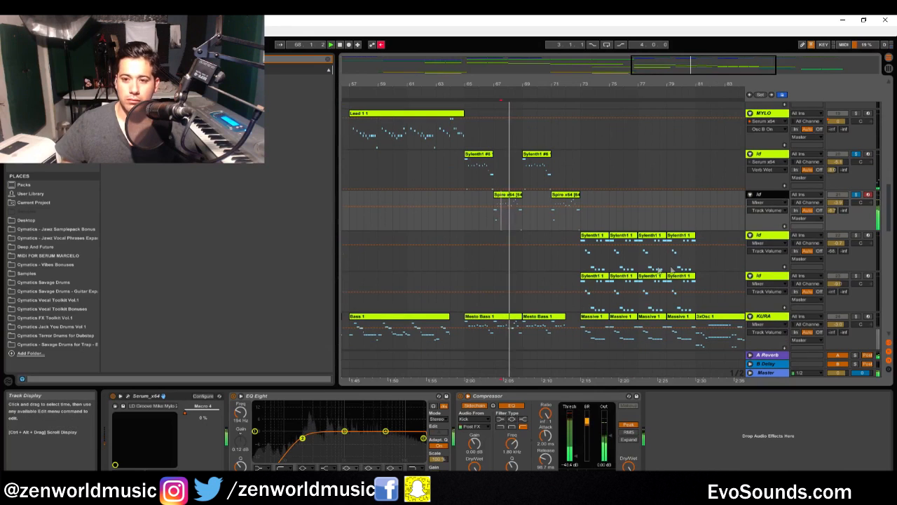
Solo the two ld tracks with Sylenth1 clips from bar 73, play them, and clear the solos
key(space)
click(581, 262)
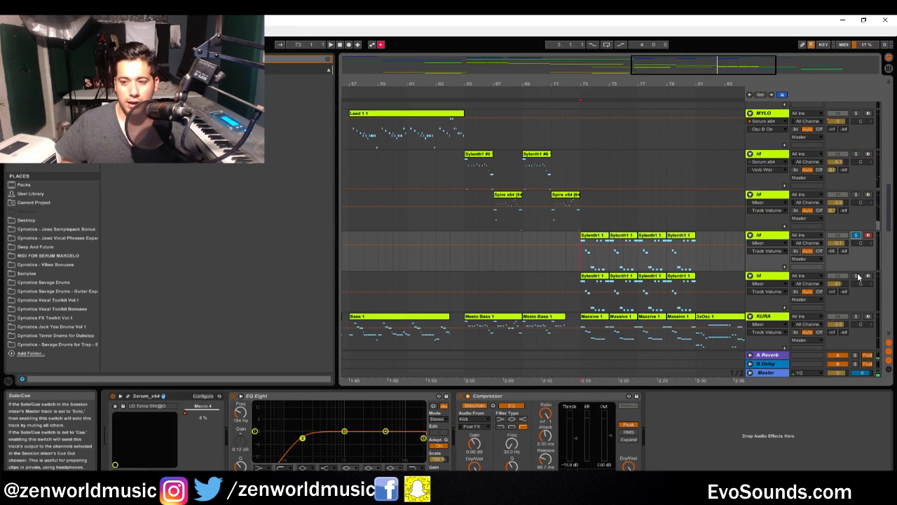
key(space)
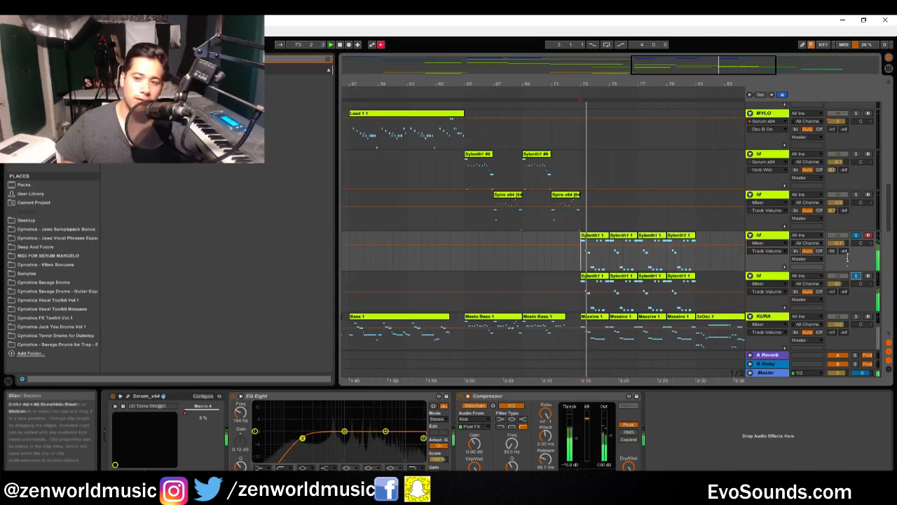
click(856, 236)
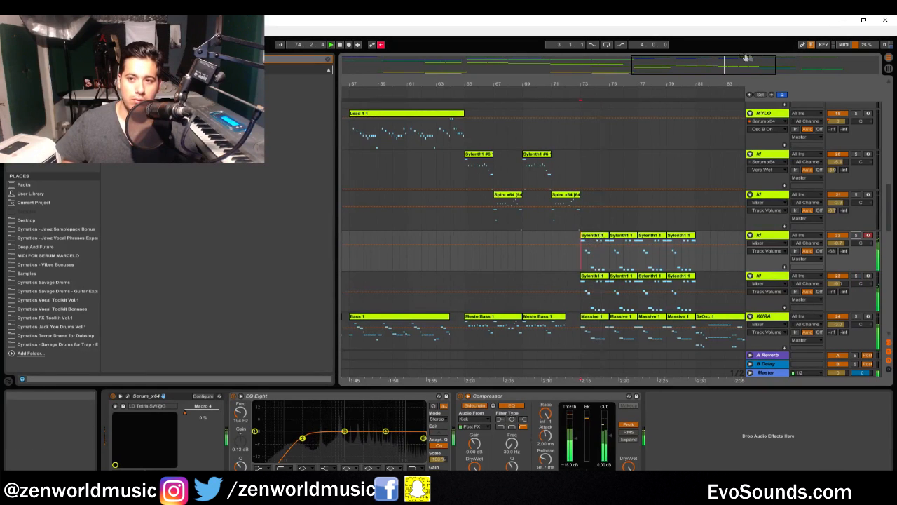
Stop playback, place the insert marker at bar 57 on the MYLO track and bring its Serum window into view
drag(745, 62, 737, 47)
scroll(544, 194, up, 2)
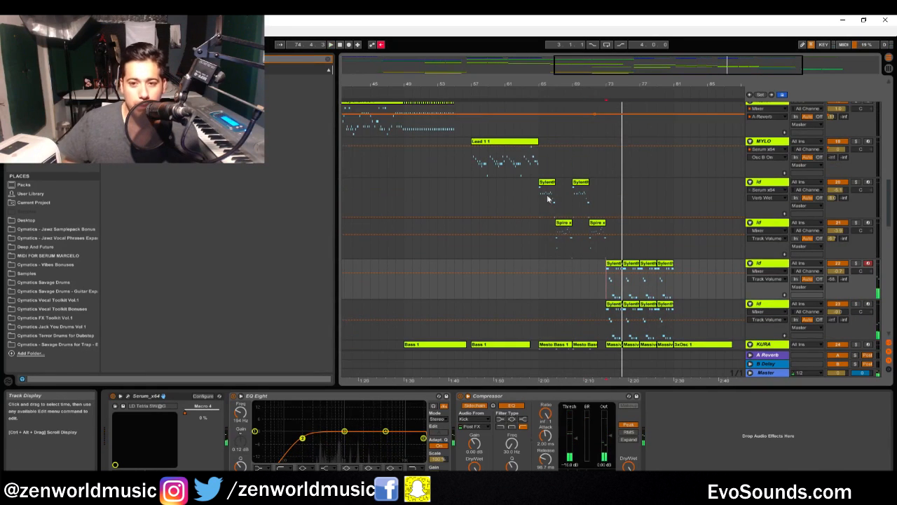
scroll(531, 193, up, 1)
click(470, 176)
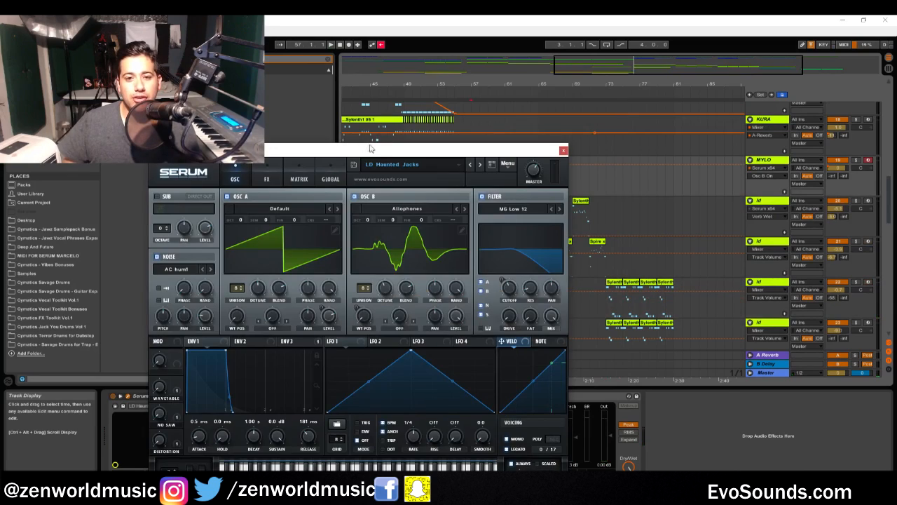
drag(391, 150, 596, 118)
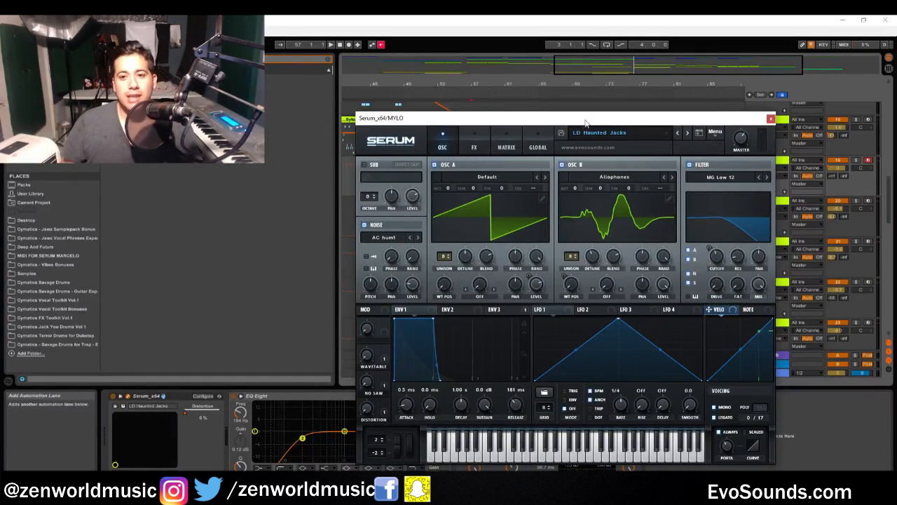
drag(593, 122, 596, 153)
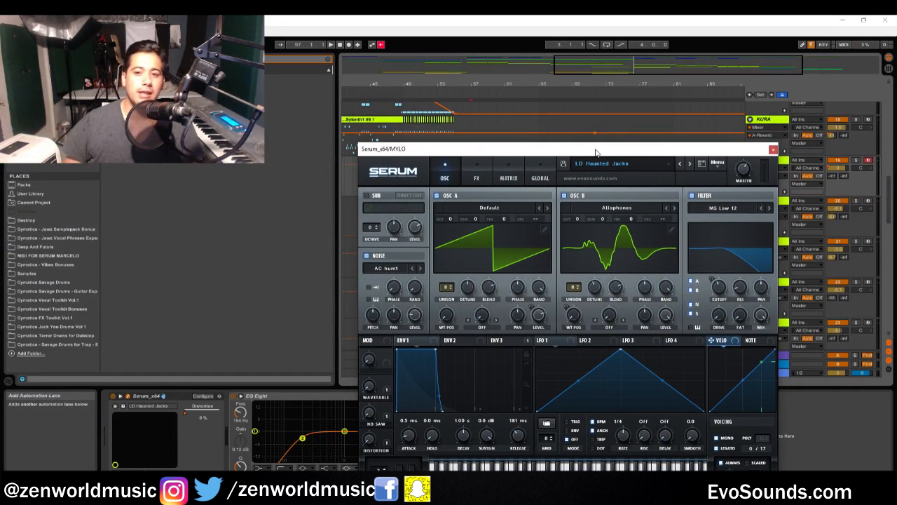
drag(596, 153, 646, 140)
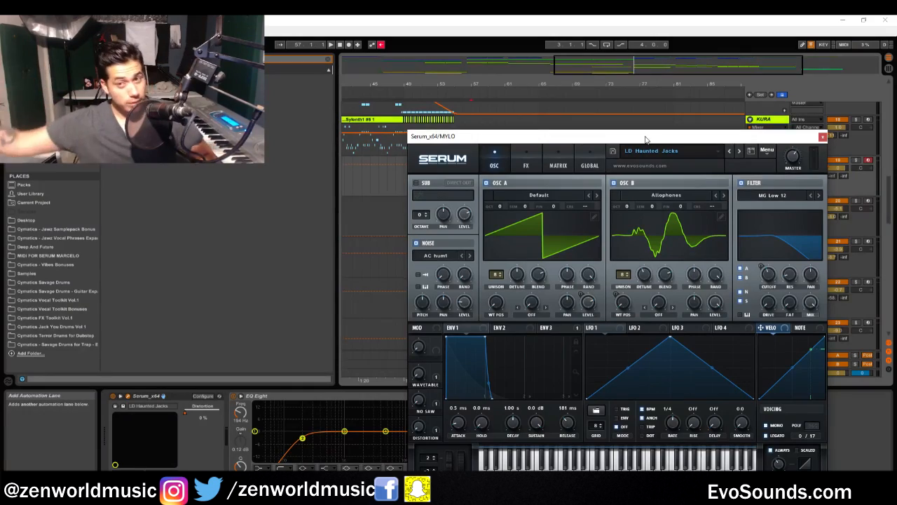
Solo the MYLO track and play its Lead clip from bar 57 with the Serum window kept open below it
drag(645, 139, 650, 321)
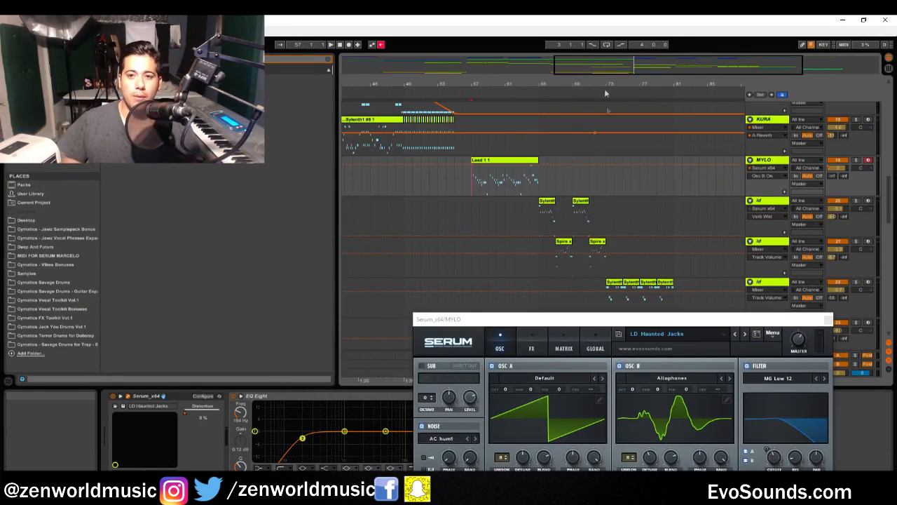
drag(653, 63, 632, 97)
click(856, 160)
drag(568, 320, 407, 171)
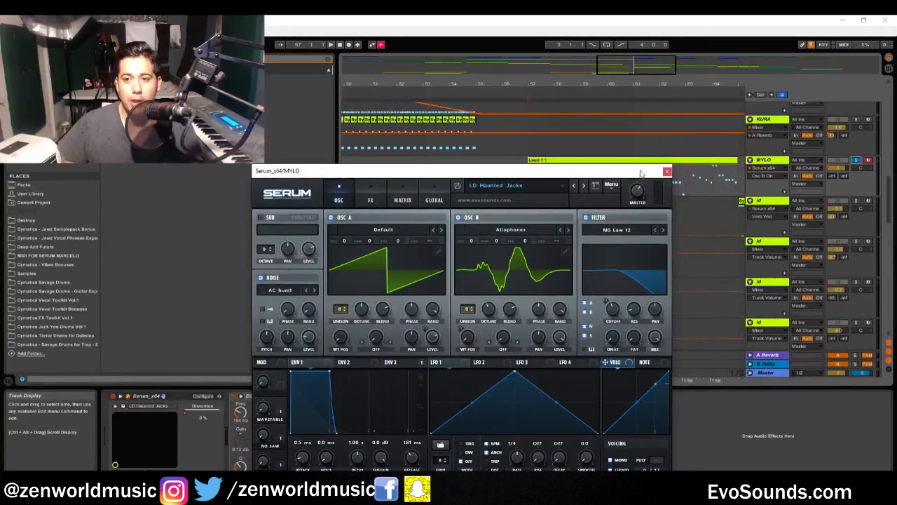
drag(644, 173, 678, 217)
click(528, 186)
key(space)
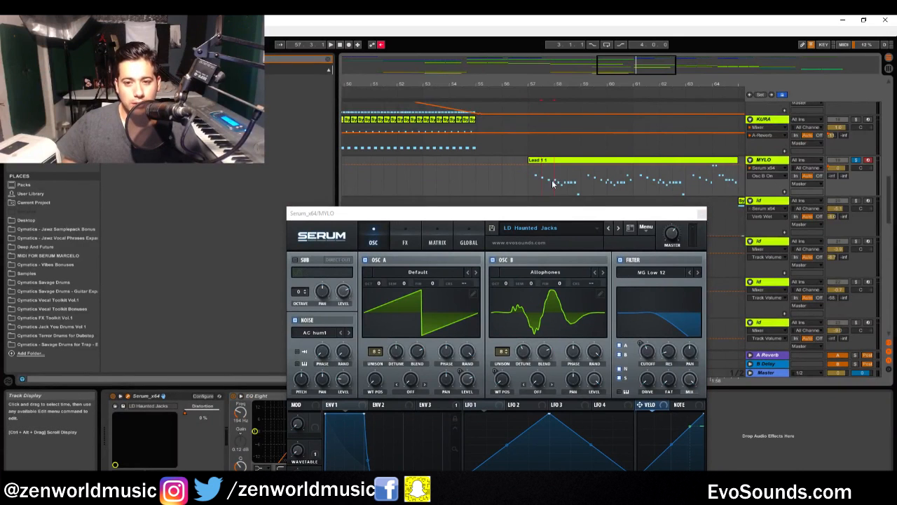
Audition the lead with only Oscillator A enabled and with only Oscillator B enabled, leaving both oscillators switched on
click(492, 260)
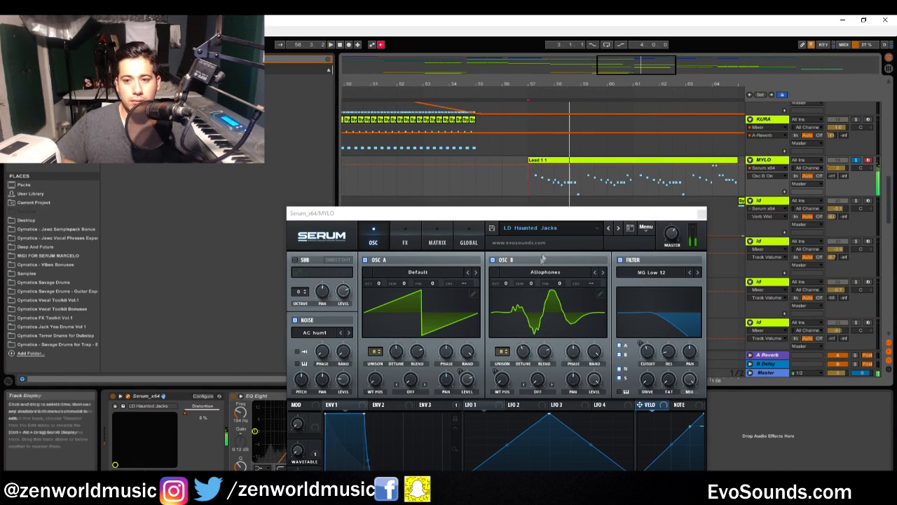
click(493, 260)
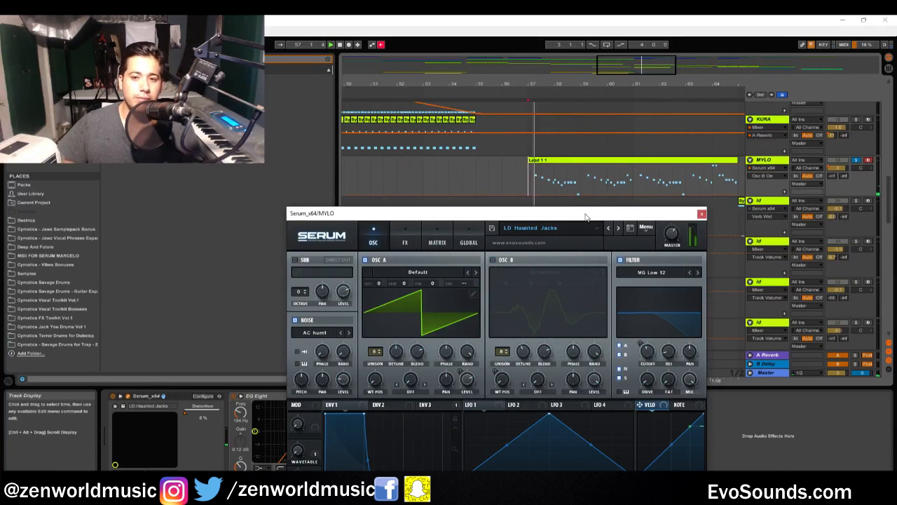
click(365, 260)
click(493, 260)
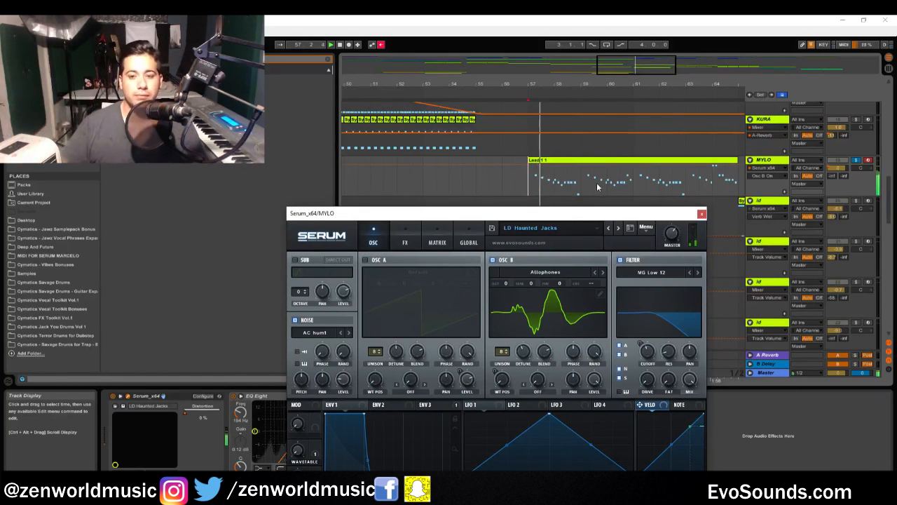
click(365, 260)
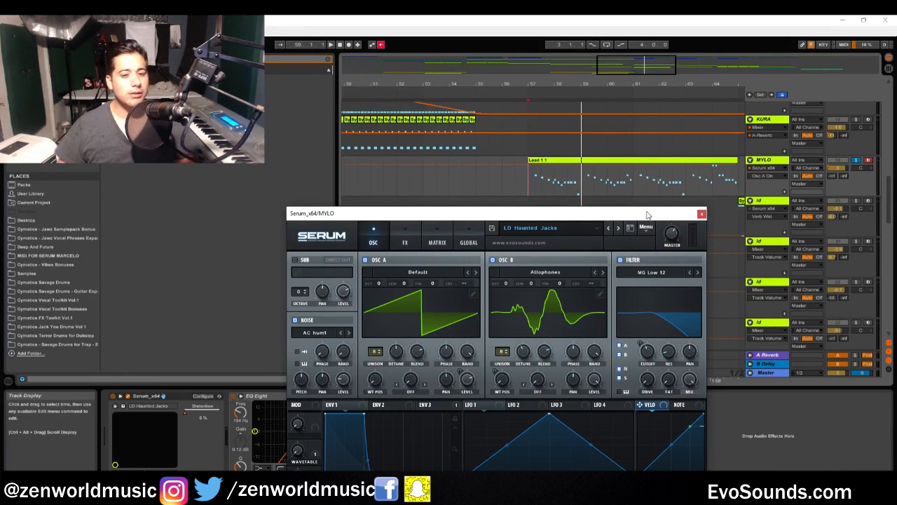
Examine Oscillator A's waveform, octave, detune, blend, phase, random and level settings in the full Serum interface
drag(581, 213, 537, 110)
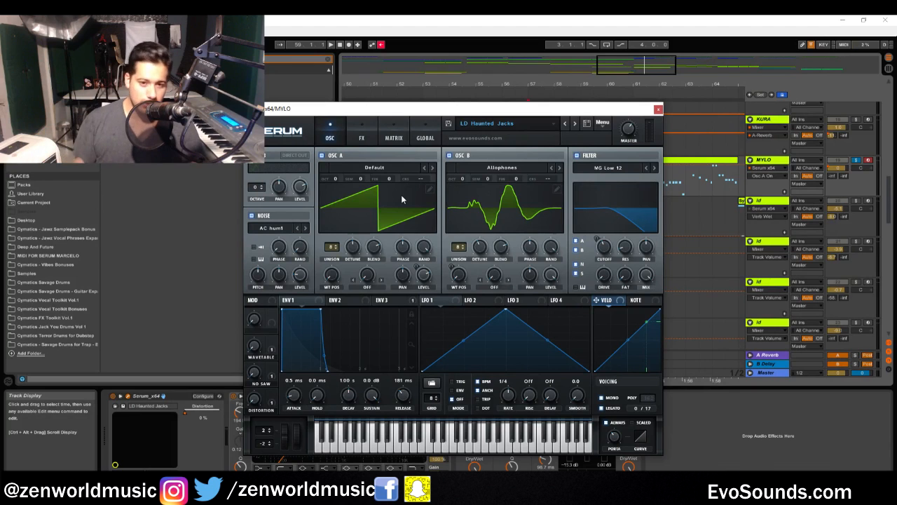
click(421, 179)
click(539, 139)
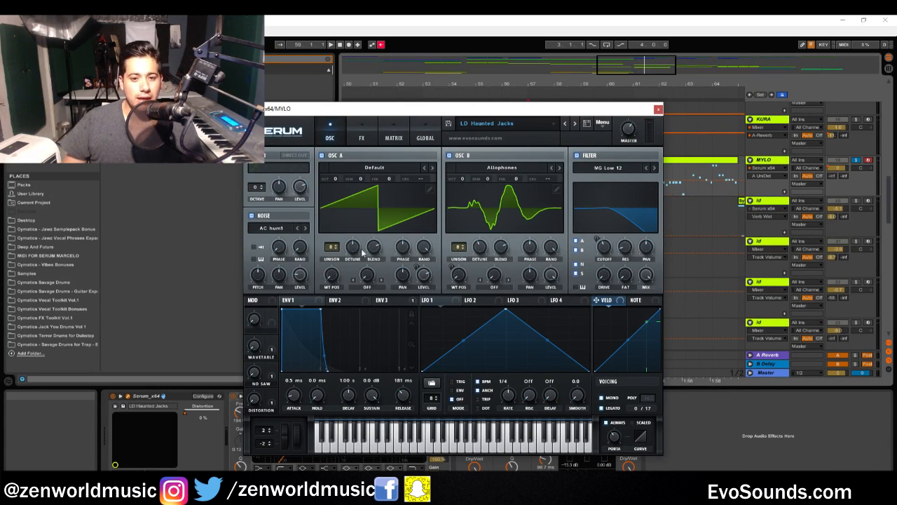
mouse_move(373, 254)
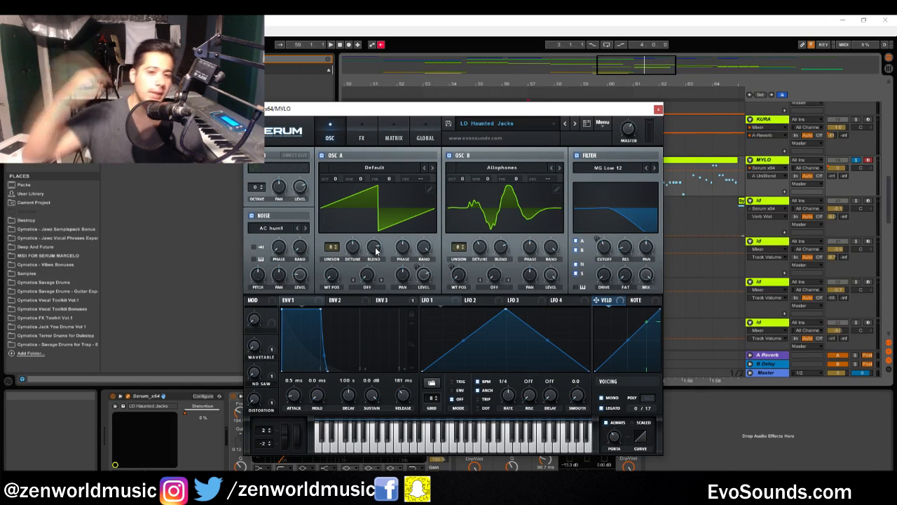
mouse_move(375, 251)
mouse_down()
mouse_move(344, 290)
mouse_move(382, 254)
mouse_up()
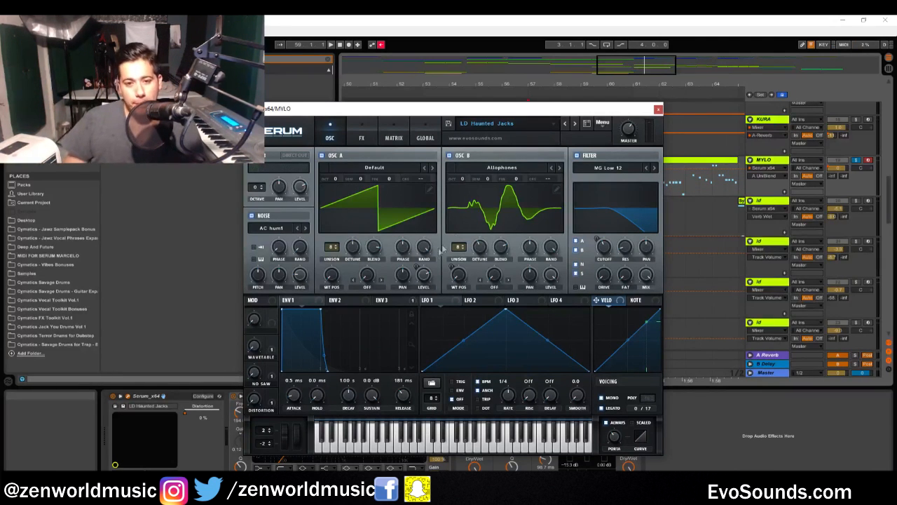
click(427, 252)
click(398, 245)
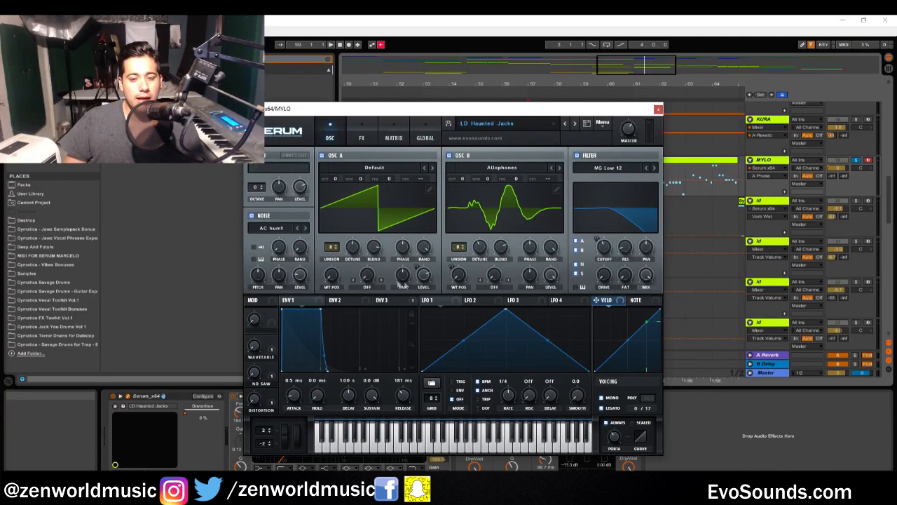
click(426, 277)
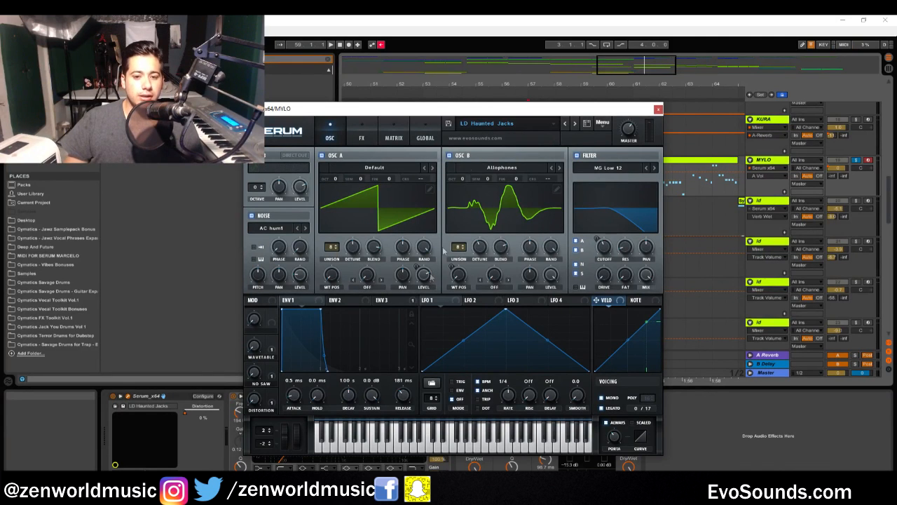
click(428, 275)
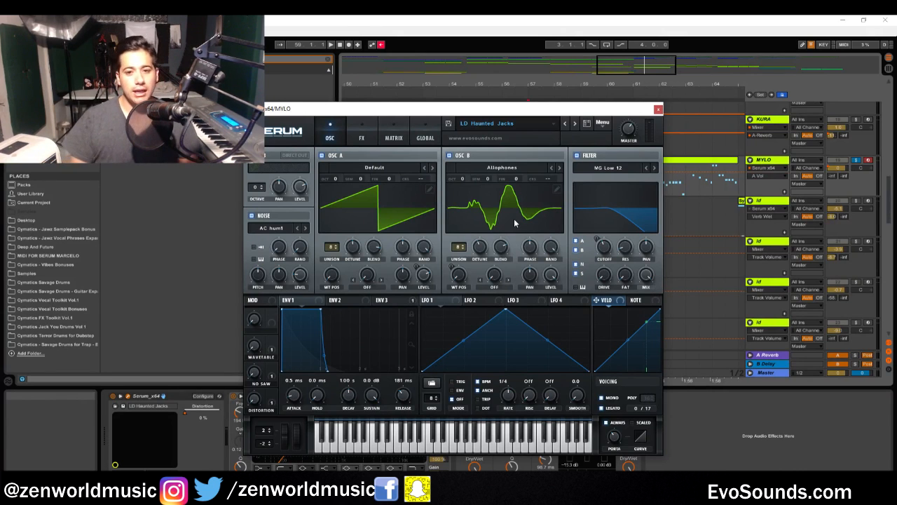
Turn Oscillator A off, audition Oscillator B with its unison at 1, and restore the unison to 8
click(324, 155)
drag(464, 250, 447, 291)
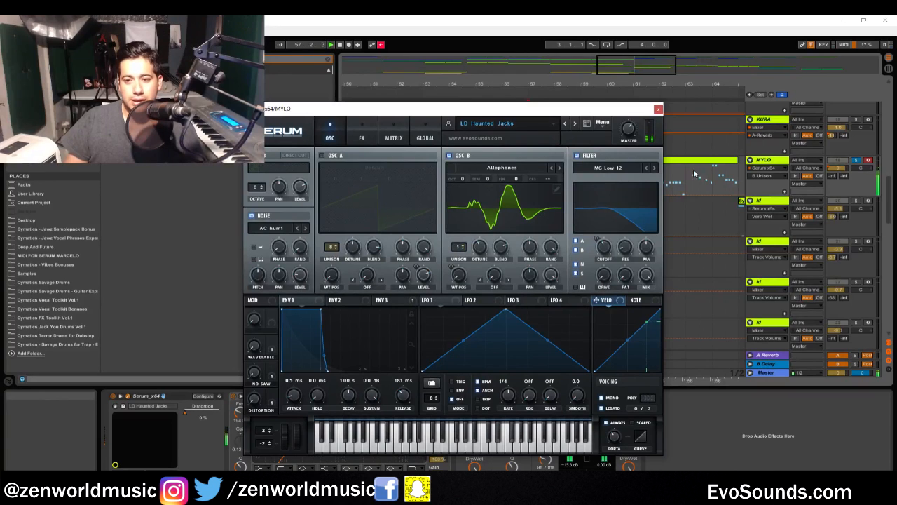
drag(460, 246, 502, 236)
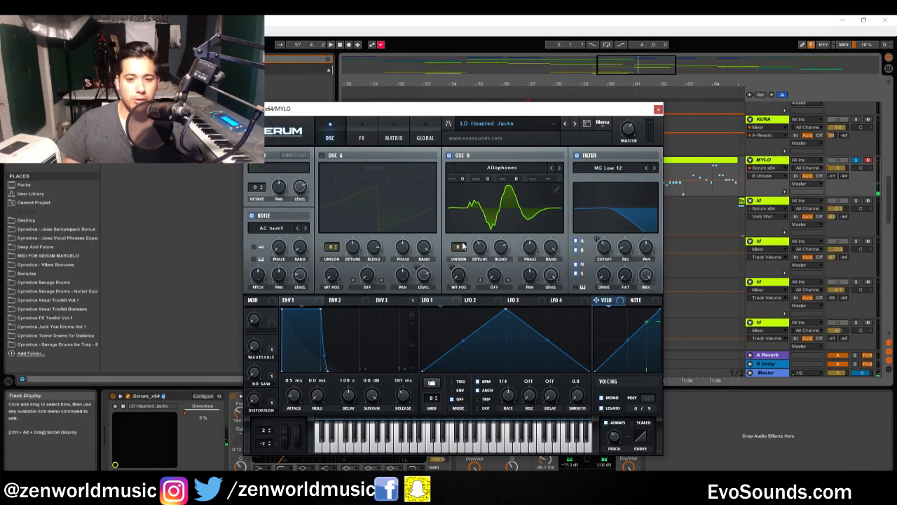
Check Oscillator B's detune, blend and wavetable position, and switch Oscillator A back on
click(480, 248)
click(503, 250)
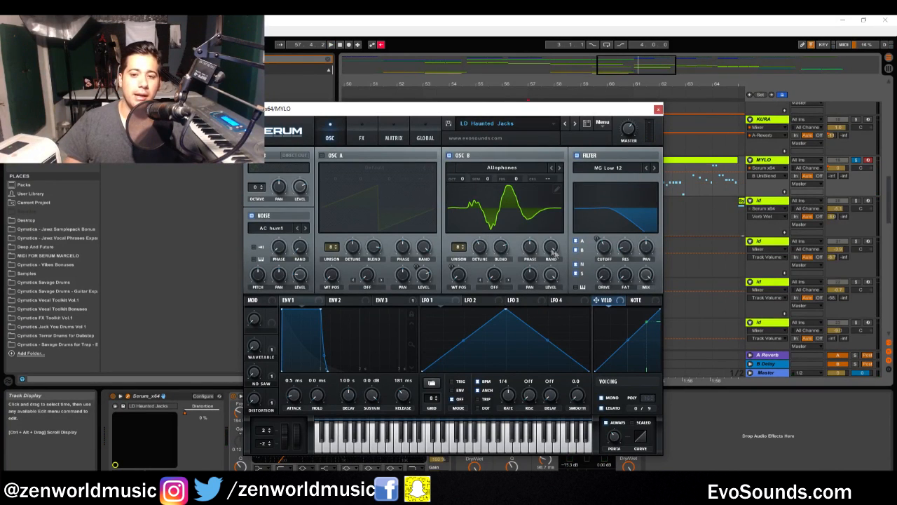
click(459, 275)
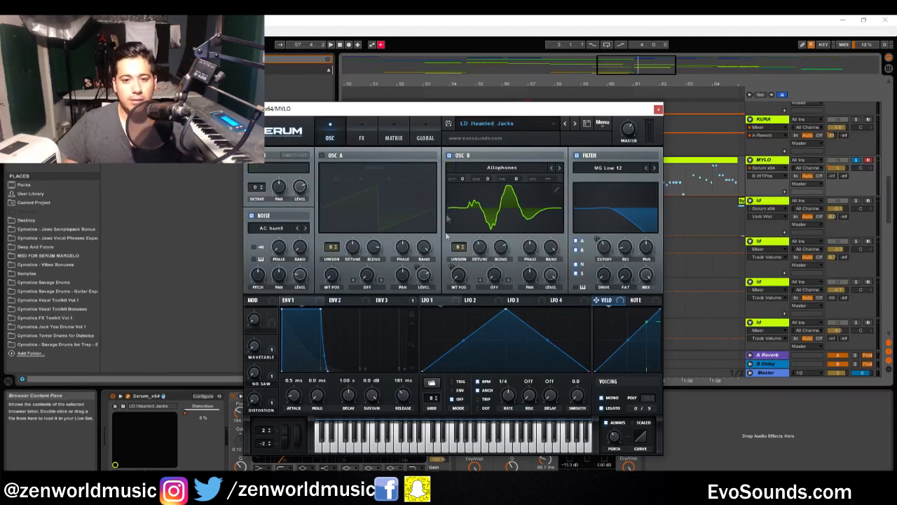
click(324, 157)
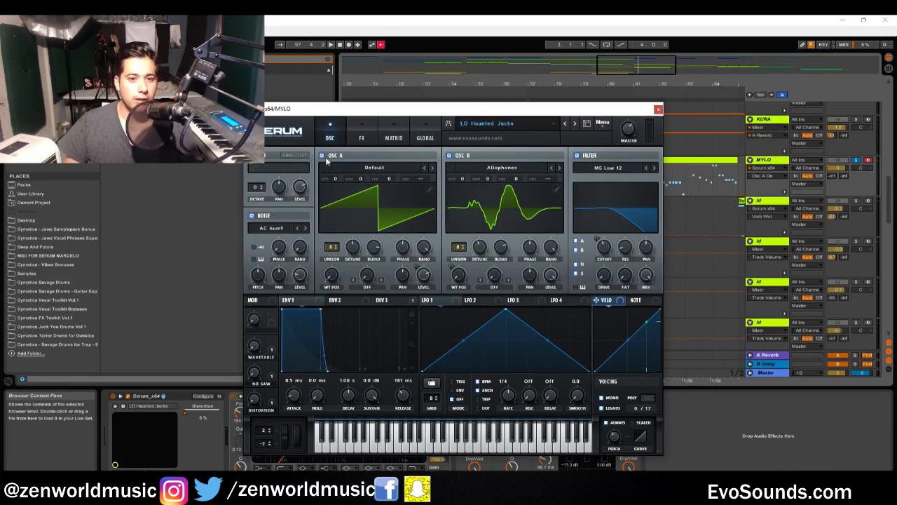
Turn off Serum's MG Low 12 filter
click(576, 155)
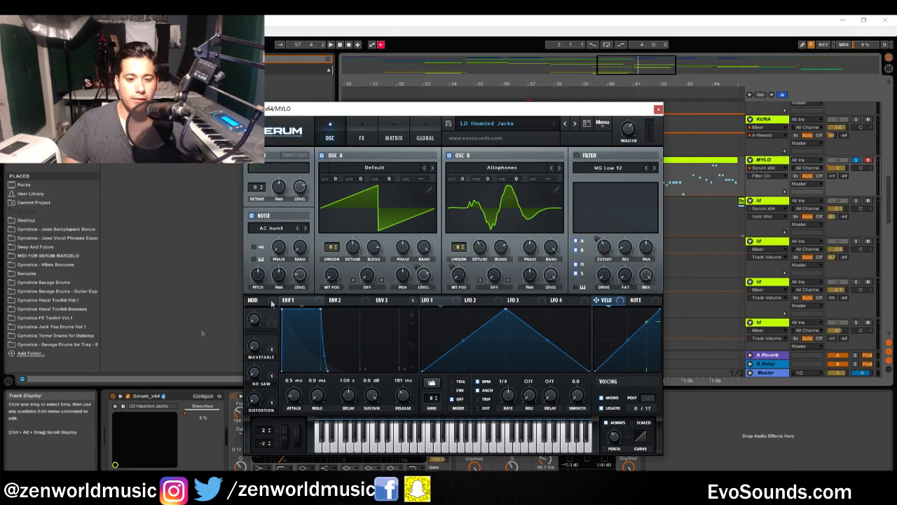
Display Envelope 3 in the oscillator view and switch the MG Low 12 filter back on
click(394, 137)
click(362, 137)
click(329, 138)
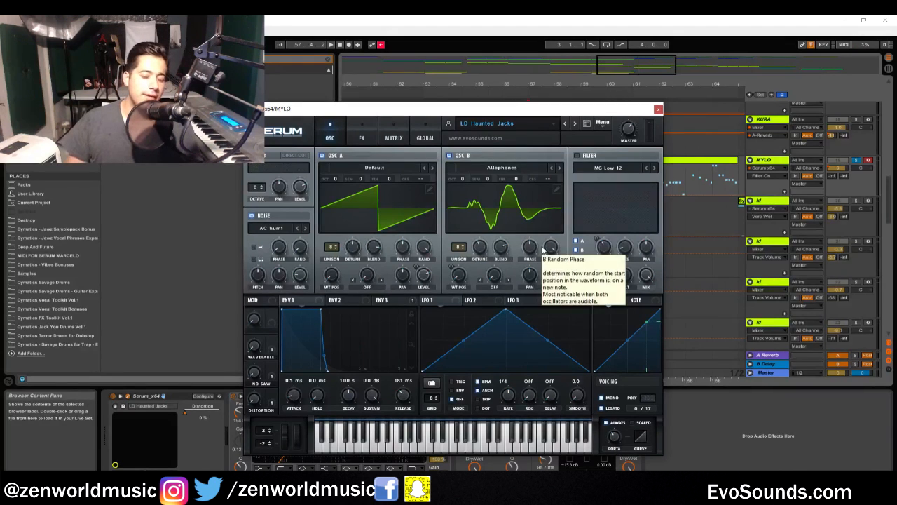
click(330, 138)
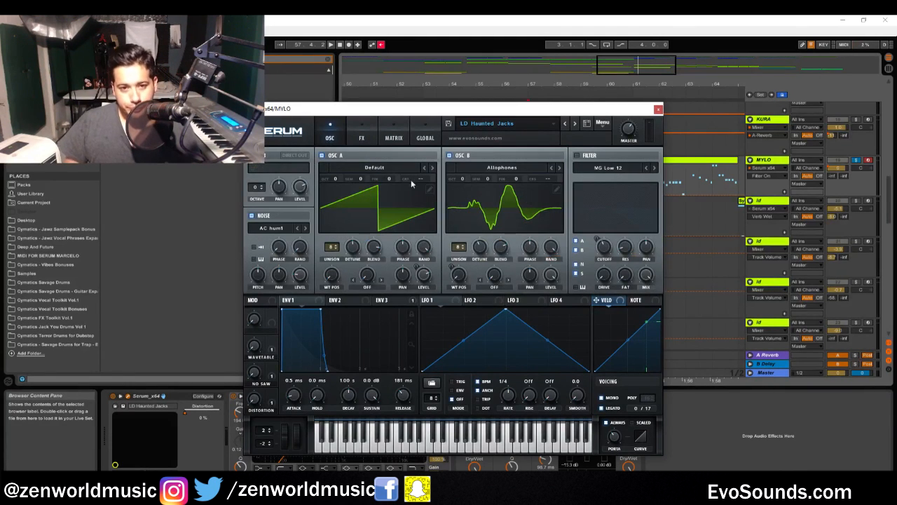
click(389, 302)
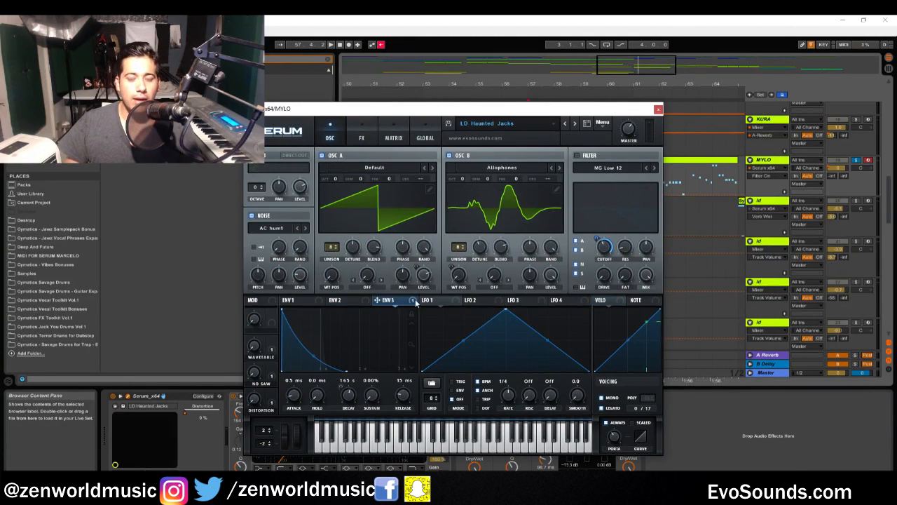
click(592, 159)
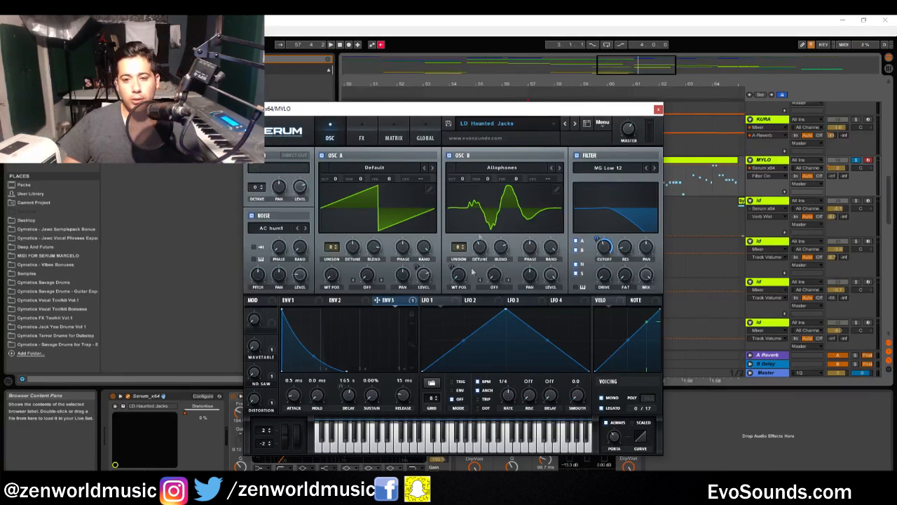
Check the filter's cutoff and resonance settings
click(606, 248)
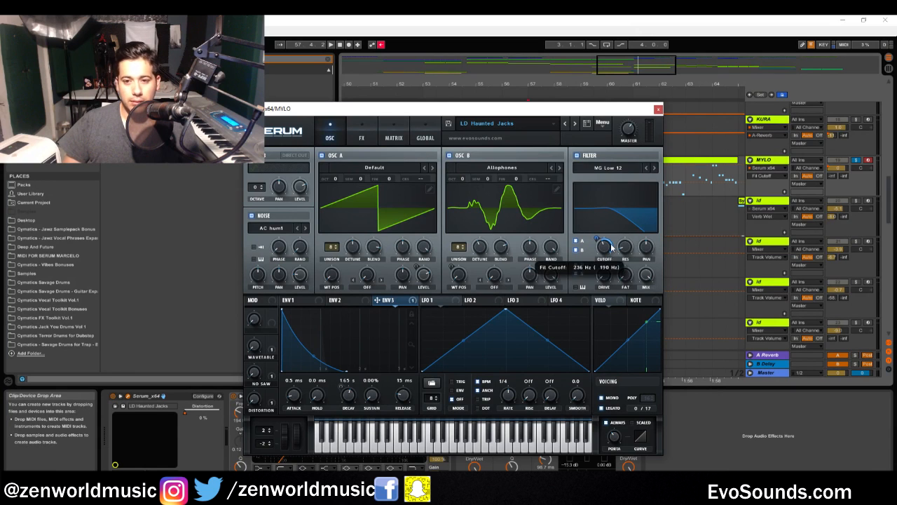
click(603, 249)
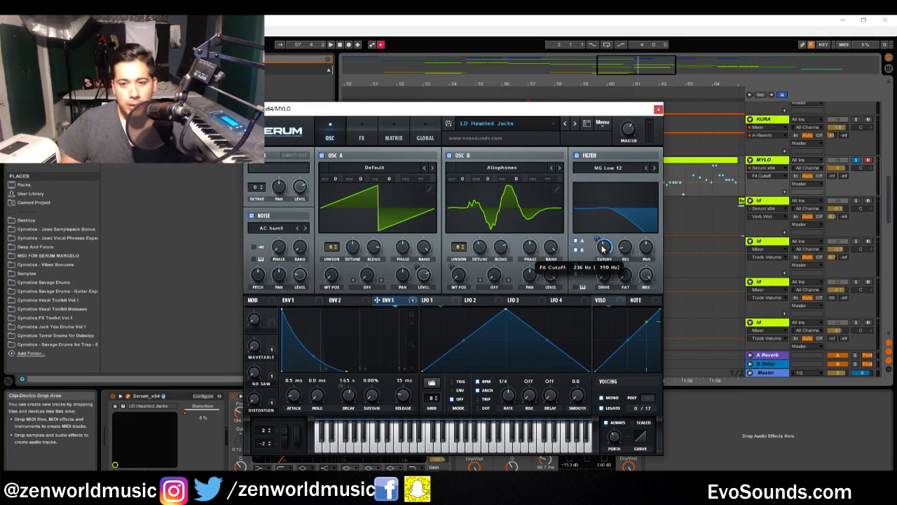
click(628, 253)
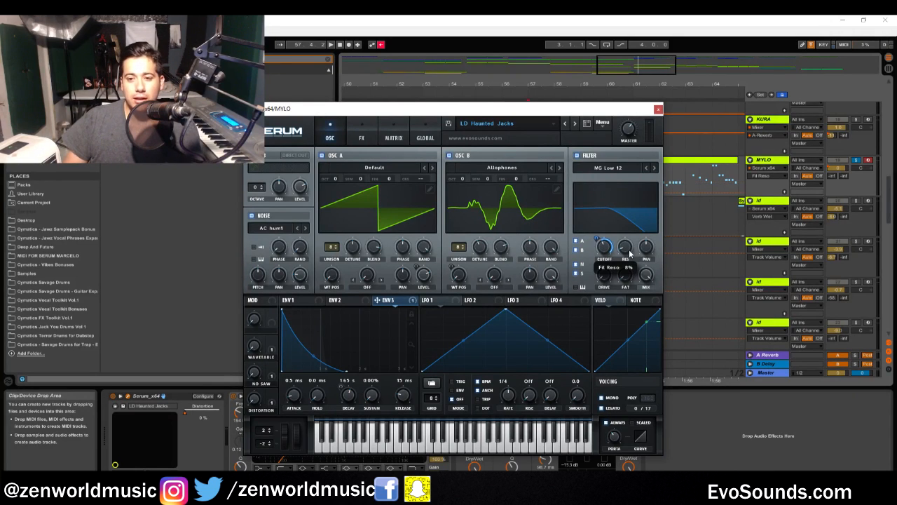
drag(630, 253, 639, 254)
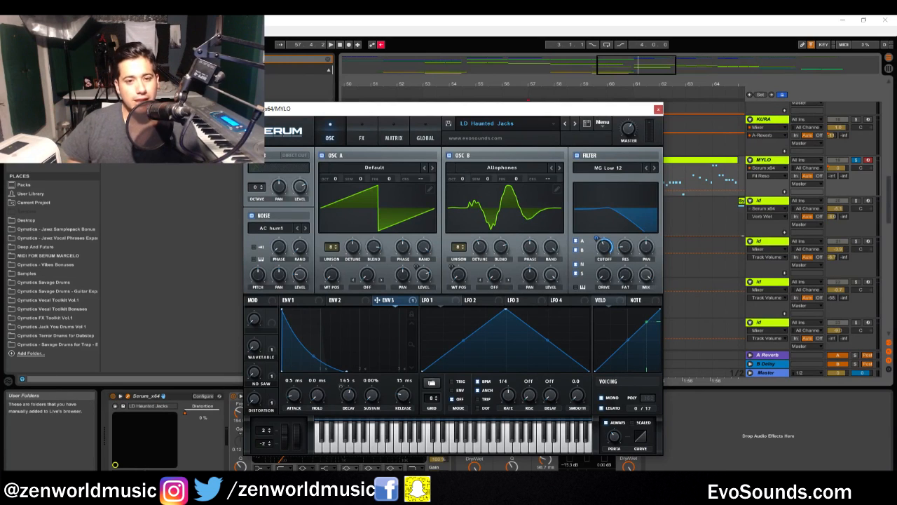
Audition the patch with the AC hum1 noise oscillator switched off and on
click(262, 216)
click(258, 217)
click(259, 217)
click(252, 216)
key(space)
Open Serum's effects, shift the plugin window aside, and review the Hyper/Dimension and Distortion settings
click(360, 136)
drag(390, 110, 491, 135)
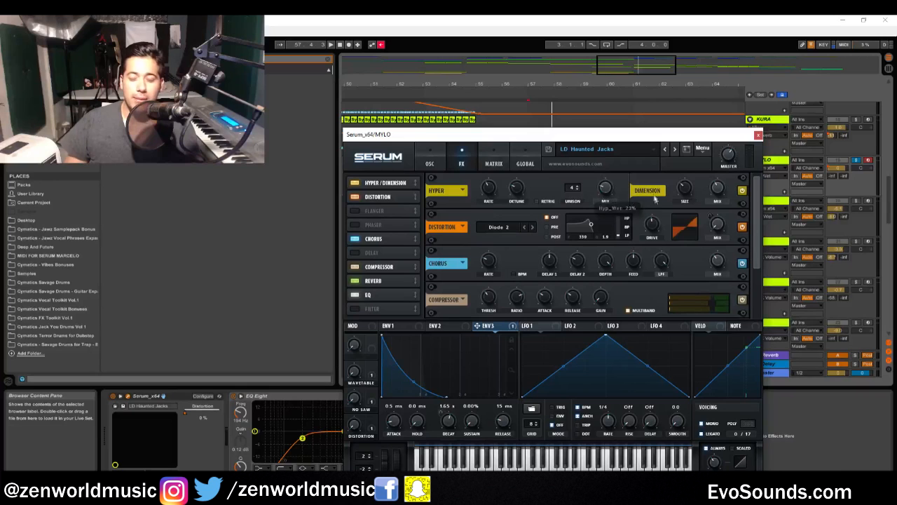
key(space)
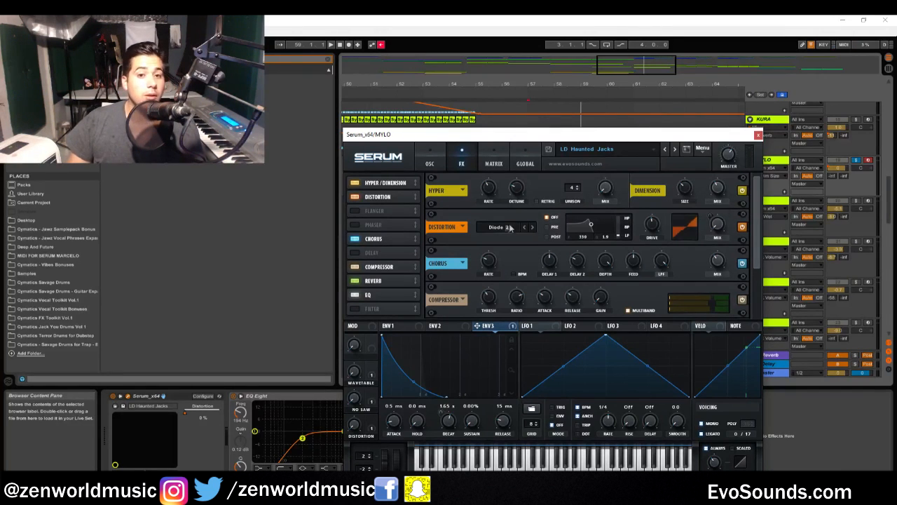
click(378, 197)
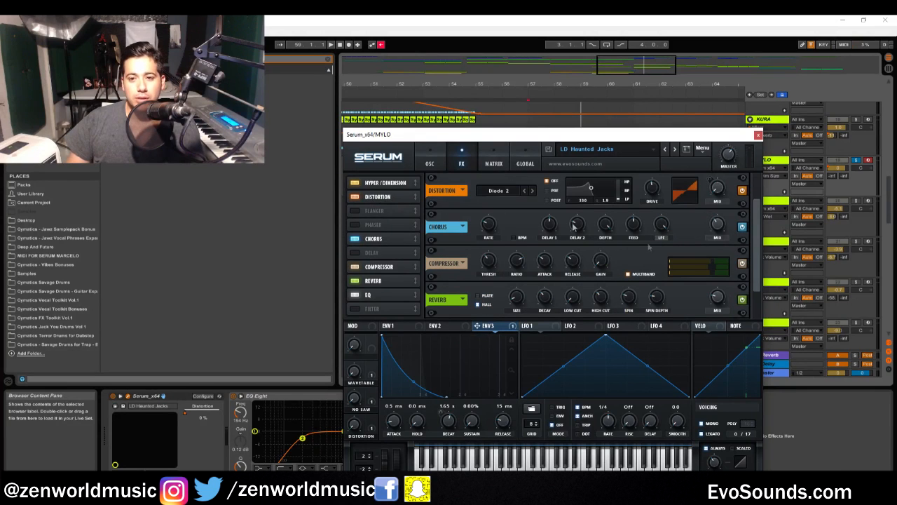
scroll(750, 241, up, 1)
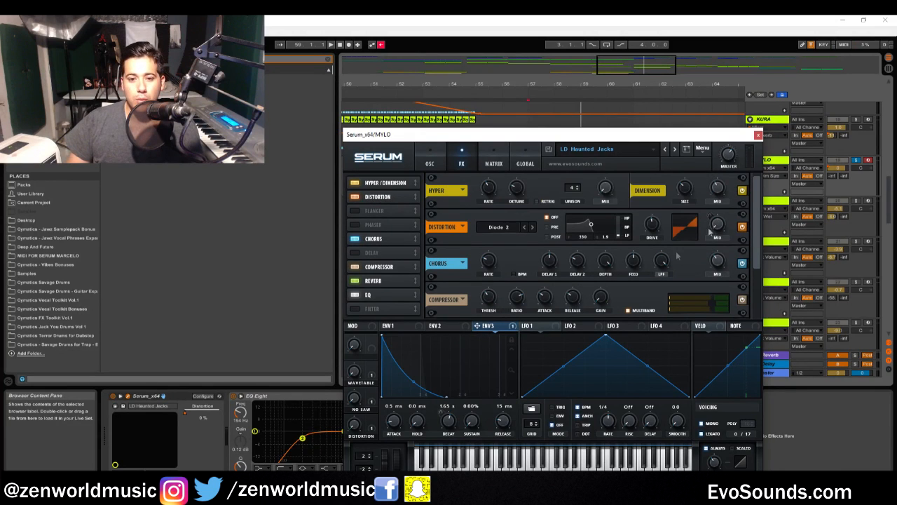
Audition the Distortion macro by sweeping its amount during playback, and return it to 0%
drag(355, 429, 388, 394)
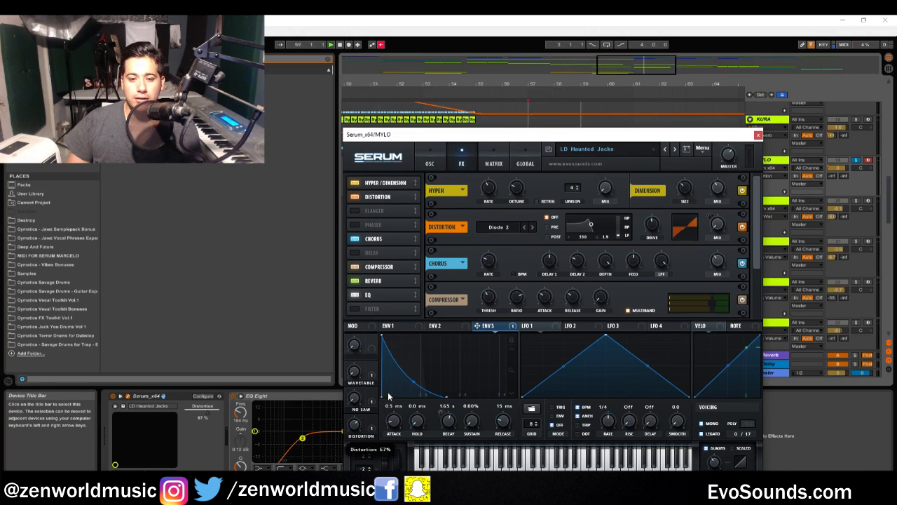
key(space)
drag(354, 425, 377, 343)
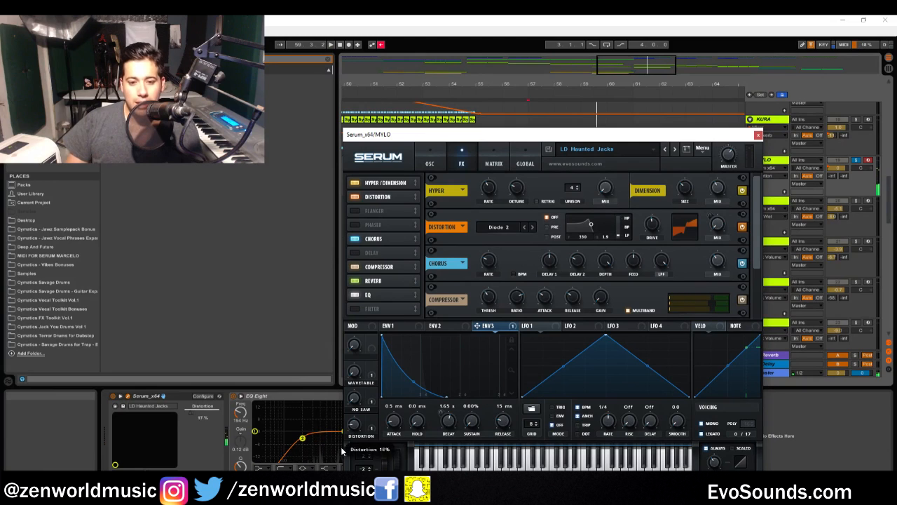
drag(355, 425, 355, 484)
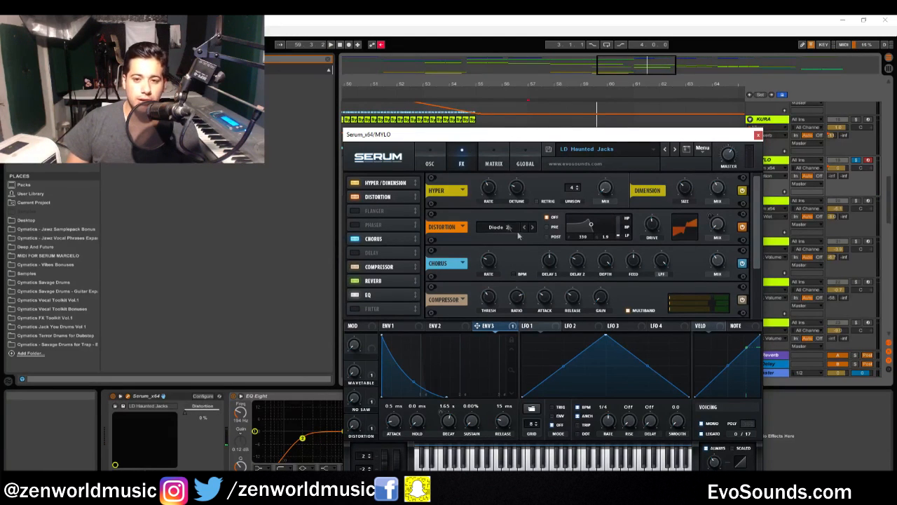
Show the Distortion macro's link to the distortion mix, sweep it during playback, and reset it to 0%
mouse_move(654, 231)
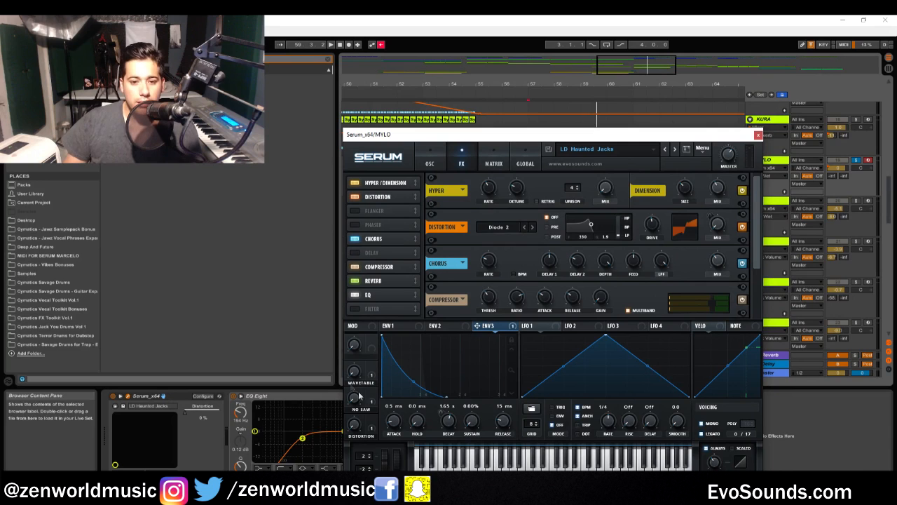
click(371, 428)
drag(353, 429, 446, 140)
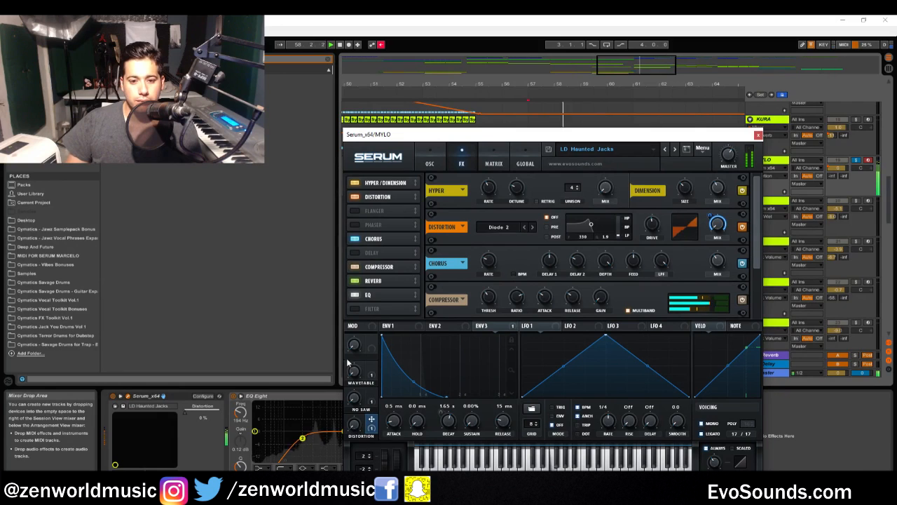
drag(353, 428, 356, 487)
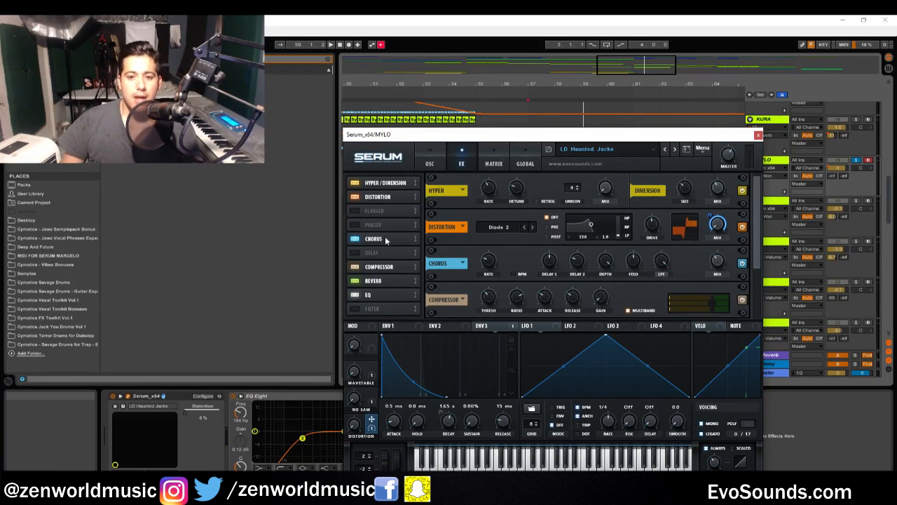
Audition the patch with the chorus off and on, and check the chorus delay and rate settings
key(space)
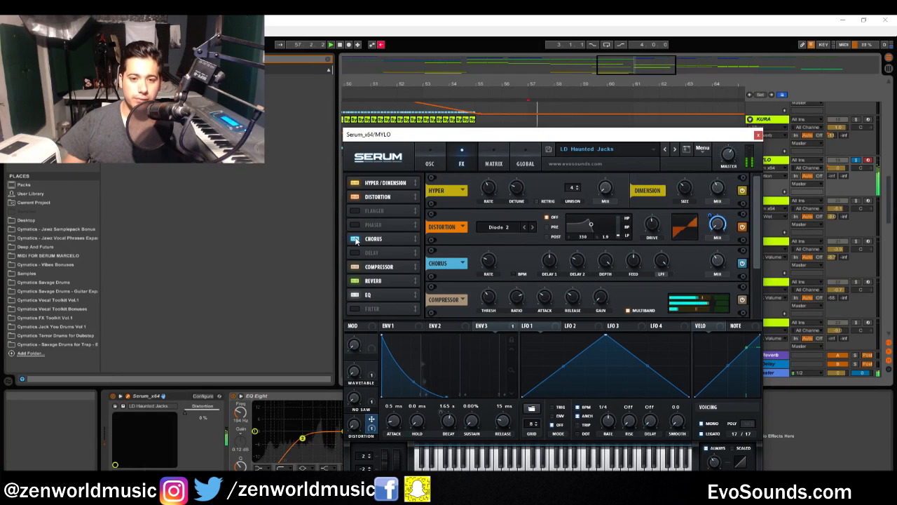
click(355, 238)
click(355, 238)
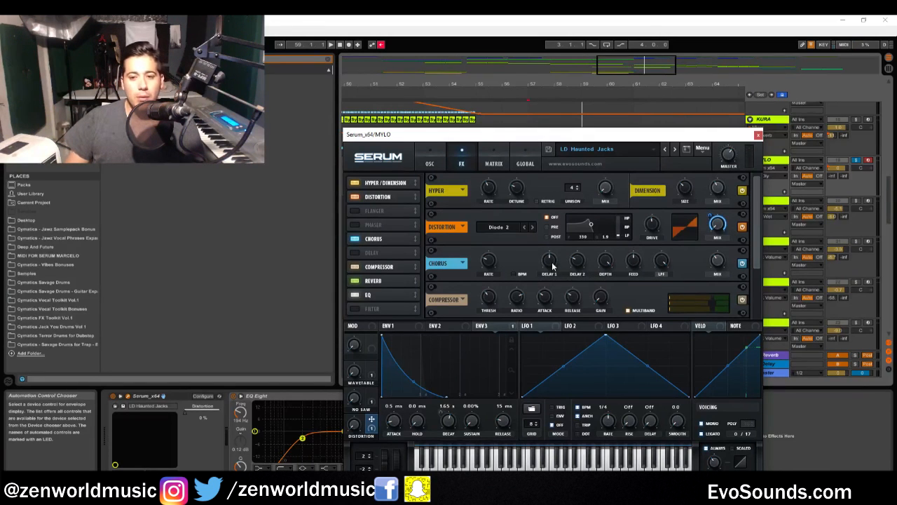
mouse_move(578, 268)
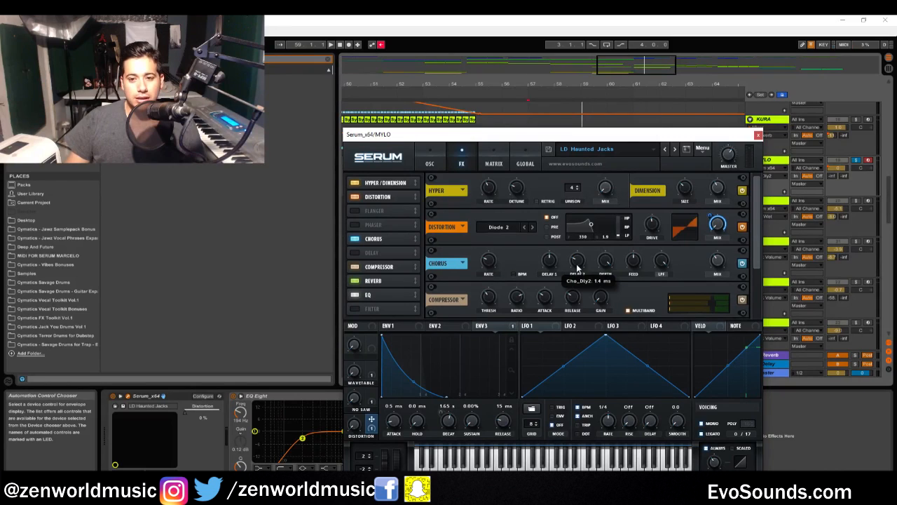
mouse_move(481, 264)
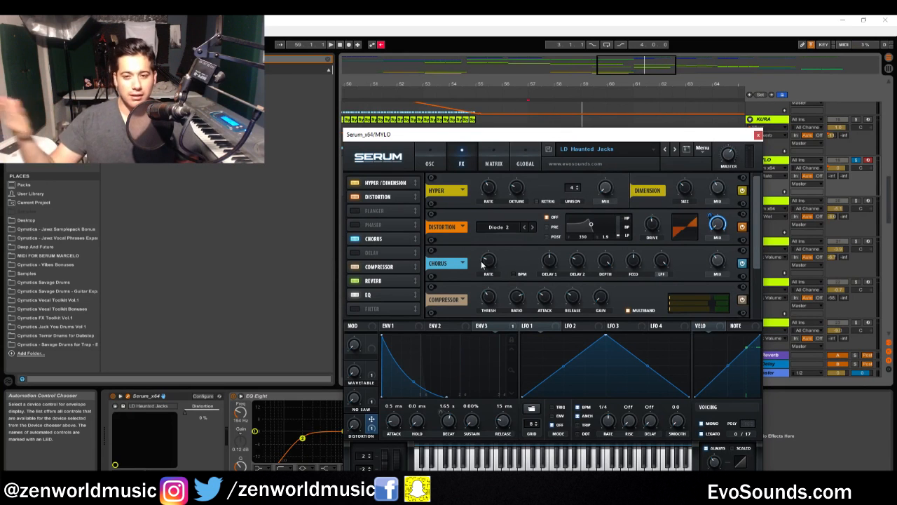
Check the Hall reverb's size, decay, low cut, high cut and mix settings
scroll(392, 285, down, 2)
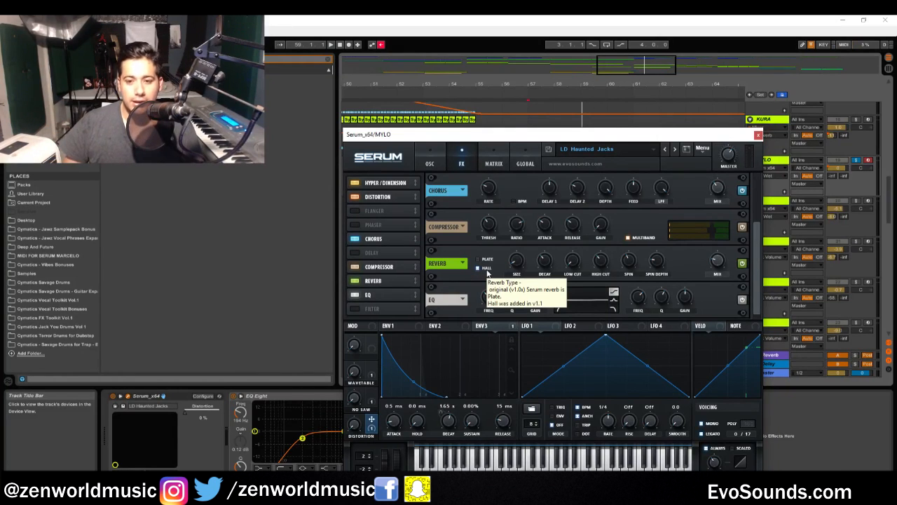
click(520, 264)
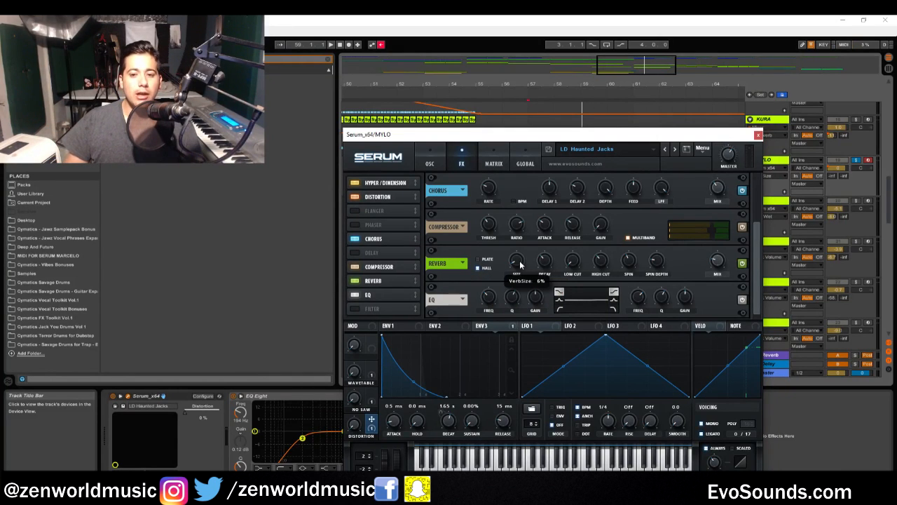
click(545, 263)
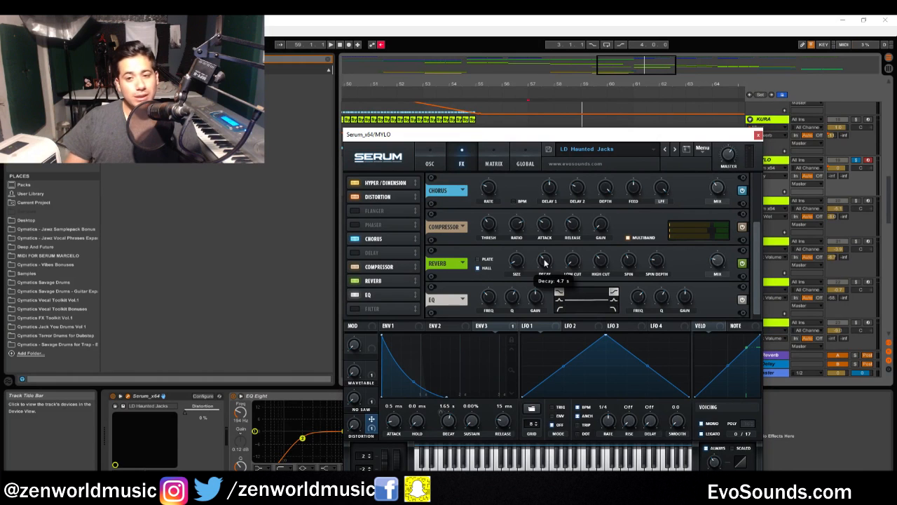
click(601, 261)
click(575, 262)
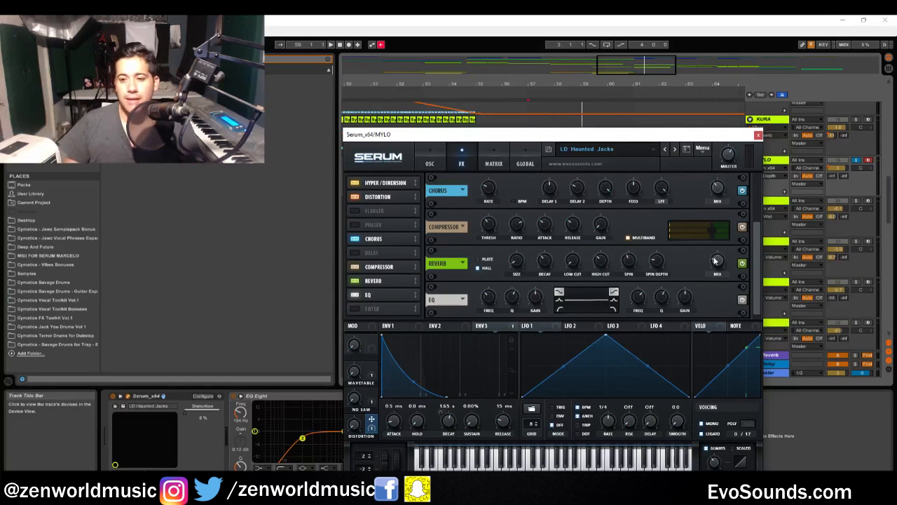
mouse_move(715, 260)
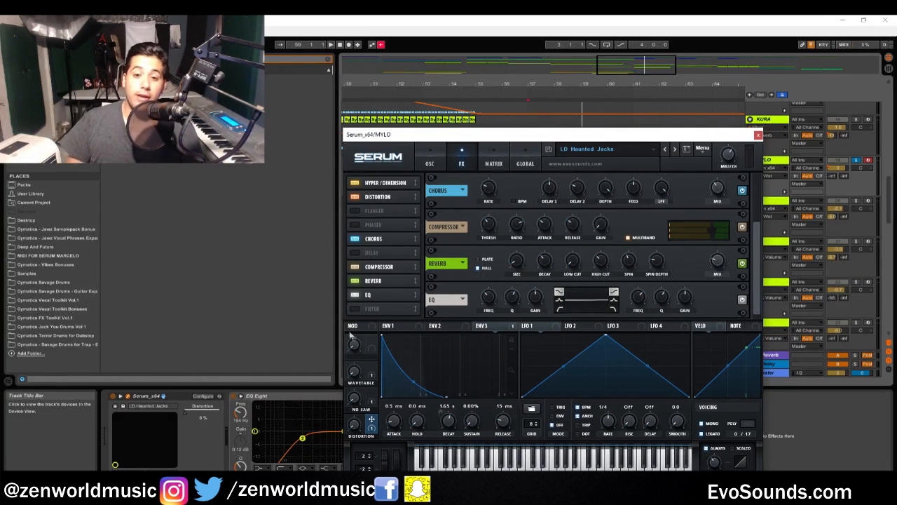
Turn the EQ effect off and review the envelope and macro routings in the modulation matrix
mouse_move(681, 303)
mouse_down()
mouse_move(697, 300)
mouse_move(691, 304)
mouse_up()
click(355, 295)
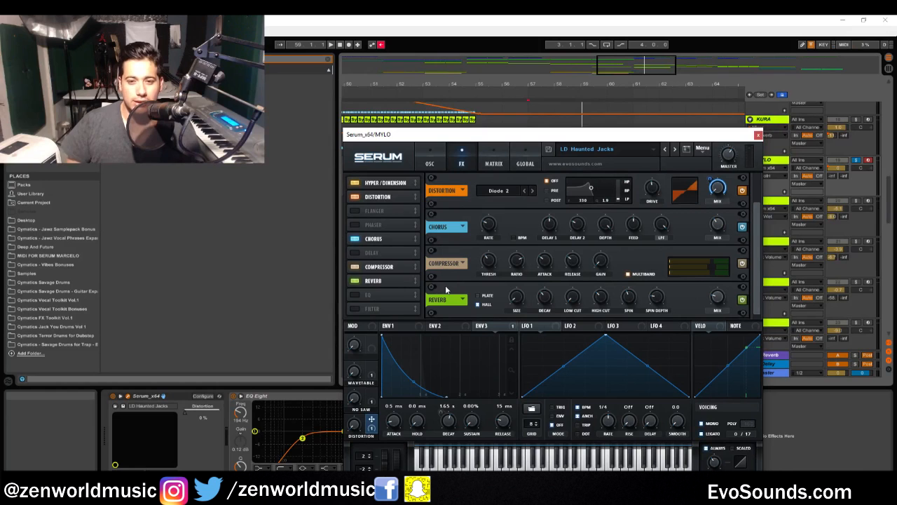
click(493, 161)
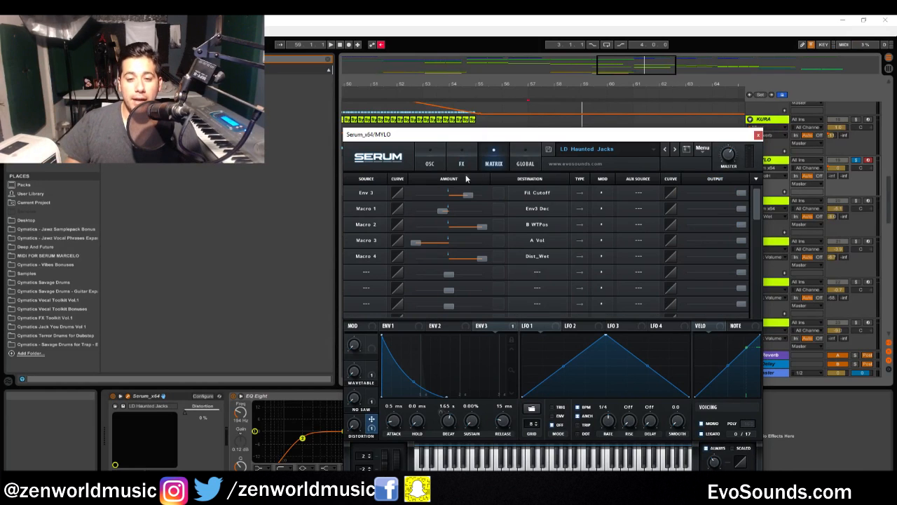
click(430, 162)
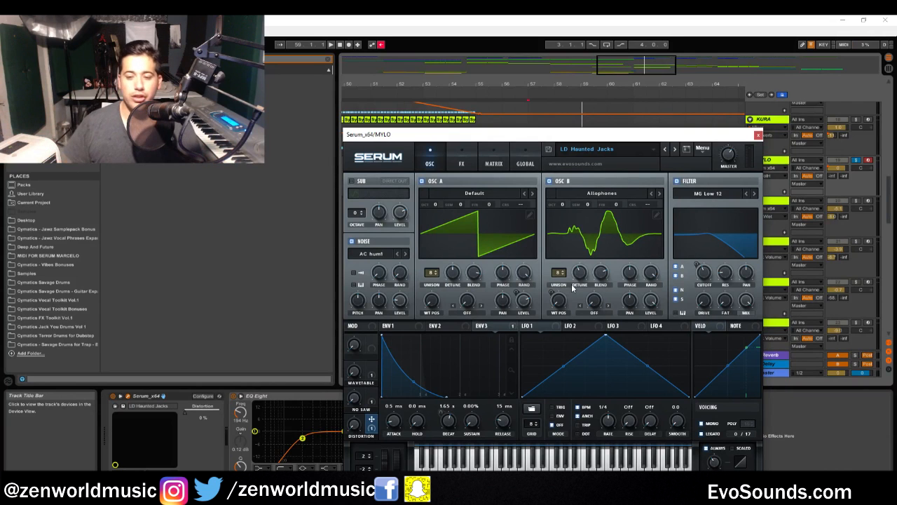
Close the Serum window and copy the Lead 1 1 clip on the MYLO track
click(757, 134)
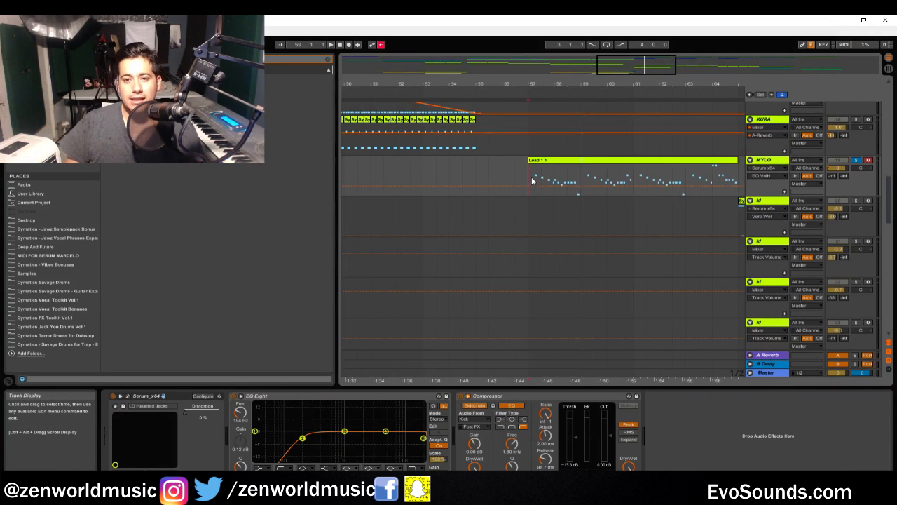
key(ctrl+c)
drag(621, 74, 621, 61)
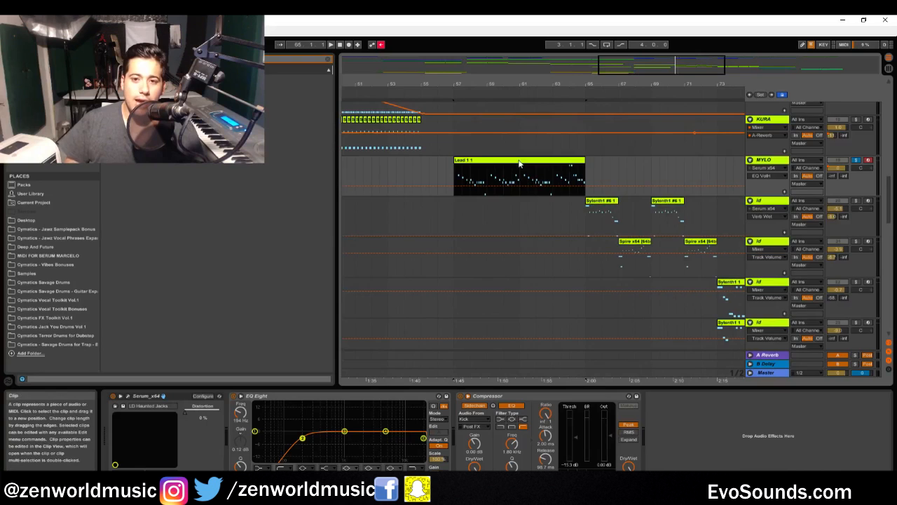
scroll(541, 215, up, 1)
scroll(541, 214, up, 2)
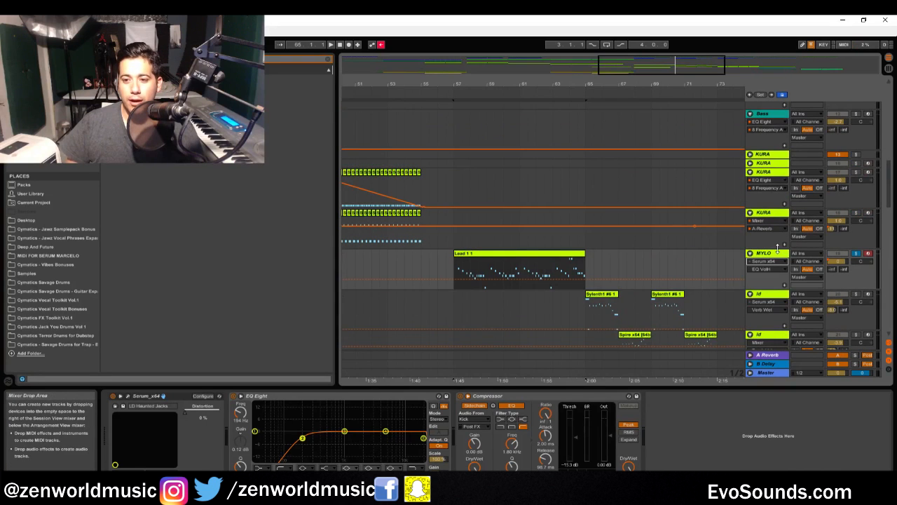
Select the MYLO track and reopen its Serum instrument
click(771, 258)
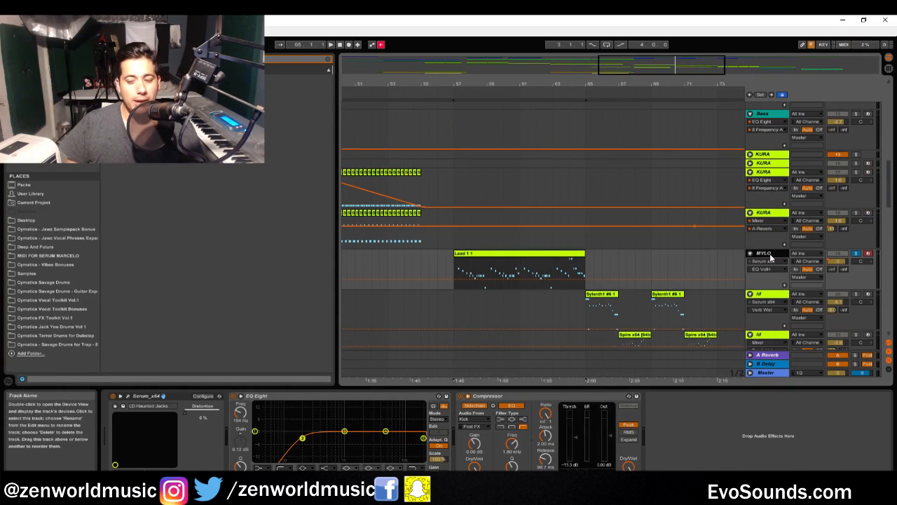
click(126, 401)
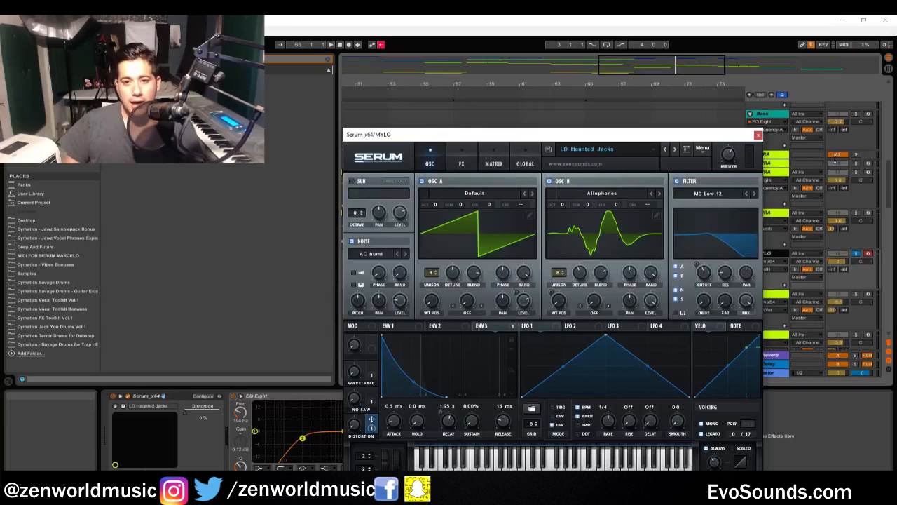
Close the Serum window and audition the MYLO lead clip, followed by the soloed KURA track holding the Bass 1 clips
click(759, 135)
key(space)
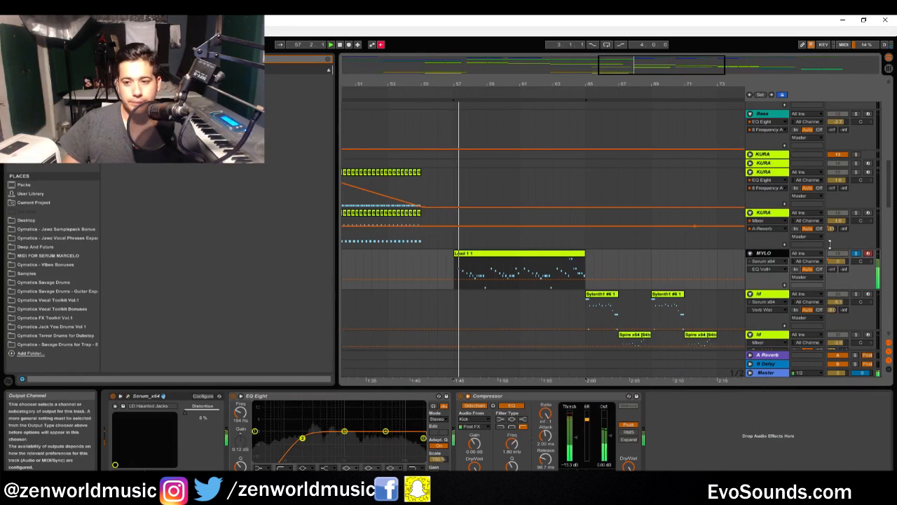
scroll(788, 269, down, 8)
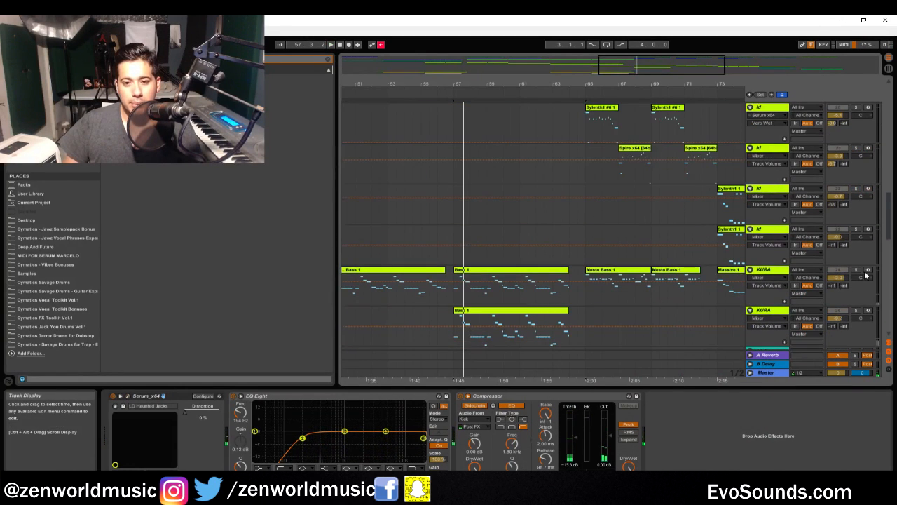
click(834, 274)
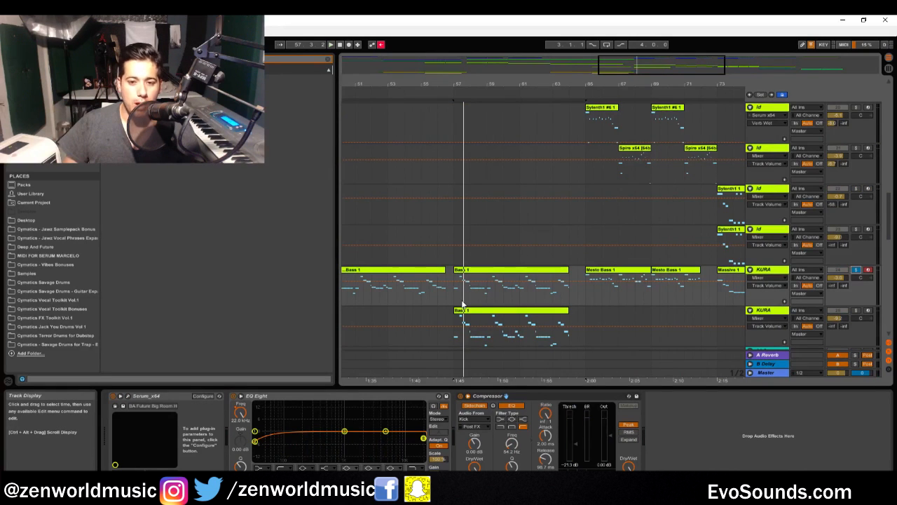
key(space)
Look over the whole arrangement during playback, from the MYLO lead section up to the PAD INTRO and Serum tracks
scroll(528, 210, up, 6)
drag(553, 84, 557, 35)
scroll(562, 161, up, 6)
scroll(762, 239, down, 5)
scroll(701, 297, down, 6)
scroll(649, 291, up, 3)
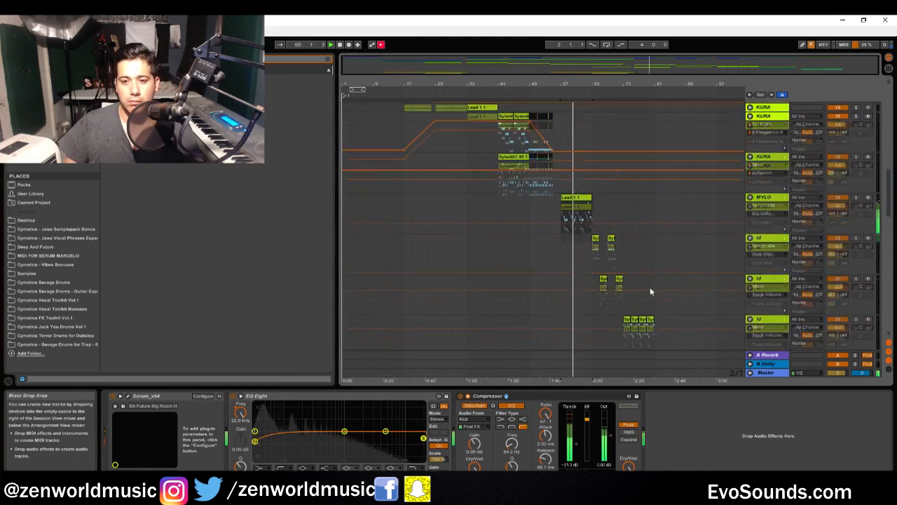
scroll(631, 266, up, 2)
scroll(557, 177, up, 4)
scroll(568, 187, up, 4)
scroll(577, 195, down, 4)
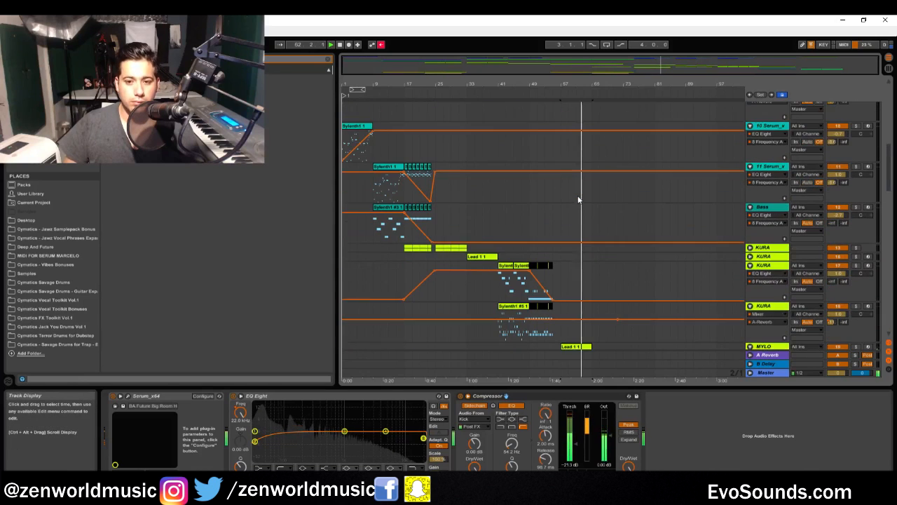
scroll(575, 200, up, 4)
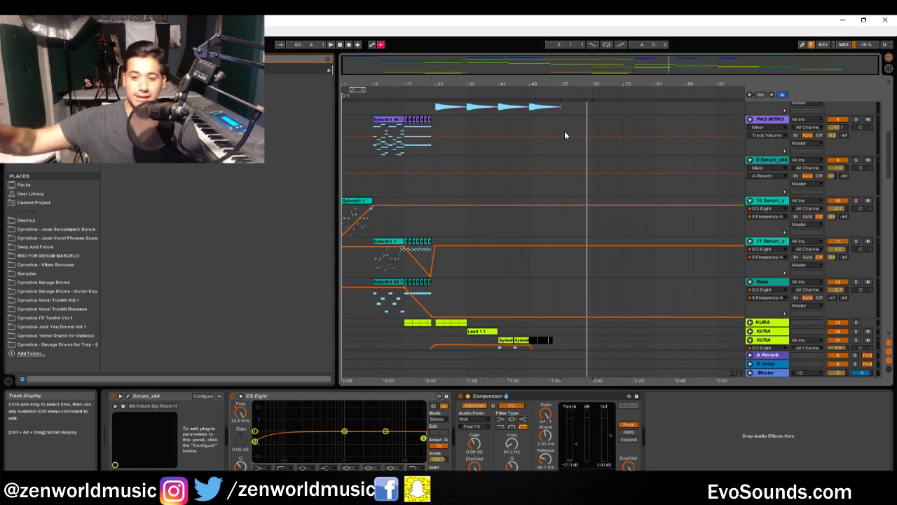
Play the arrangement from about bar 15 and follow the intro pad, Serum and bass clips through to the KURA lead section
click(401, 166)
key(space)
drag(422, 64, 423, 74)
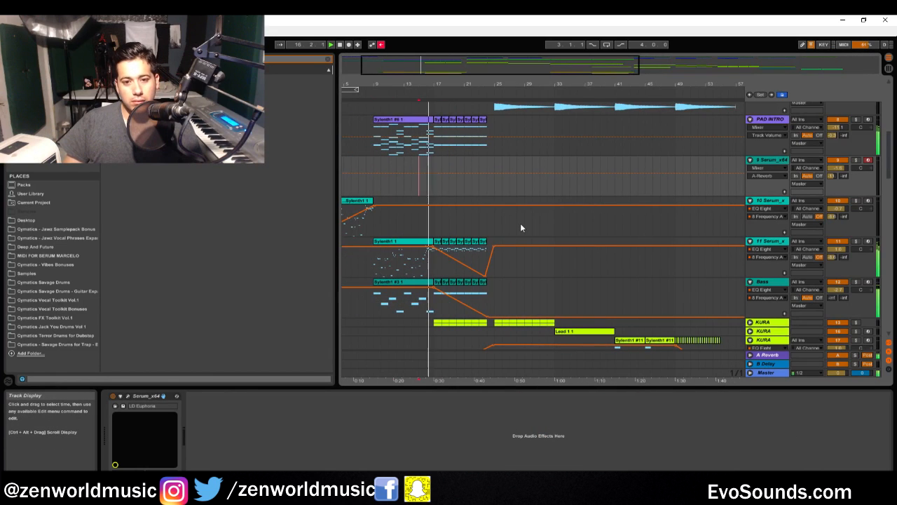
scroll(521, 223, down, 2)
scroll(553, 200, up, 3)
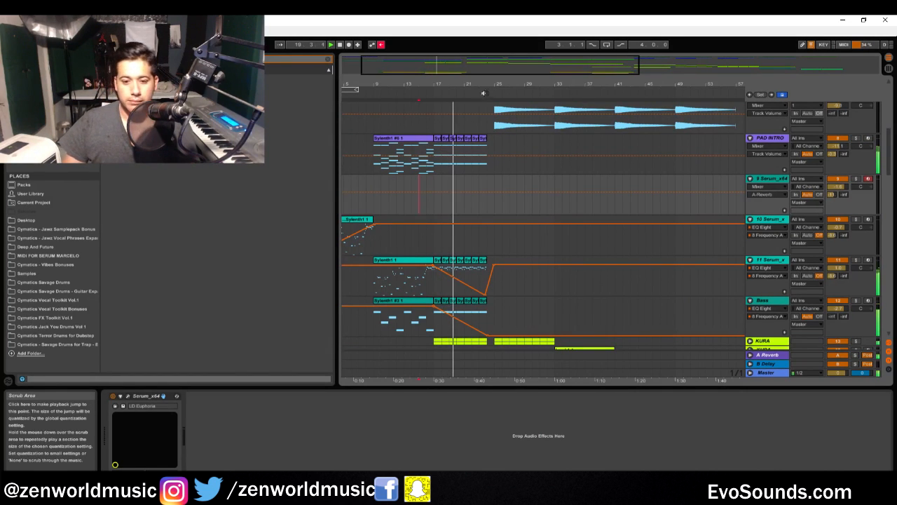
drag(566, 67, 602, 69)
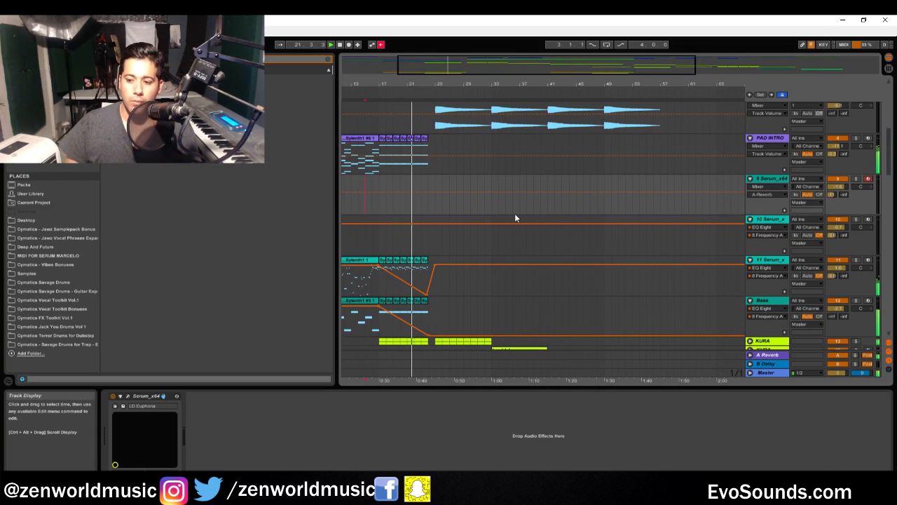
scroll(519, 250, down, 3)
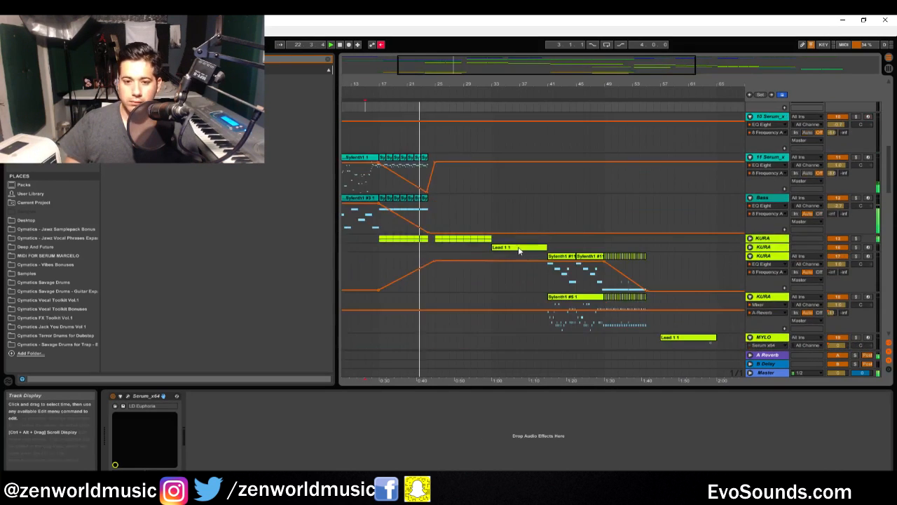
Expand the first KURA group, audition its two Lead 1 1 tracks soloed in turn, and clear the solo
click(751, 240)
scroll(695, 235, down, 2)
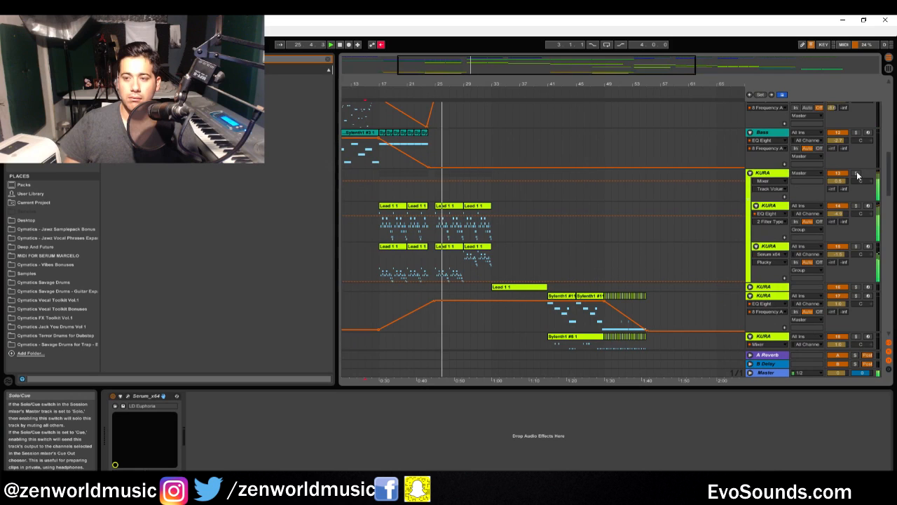
click(857, 246)
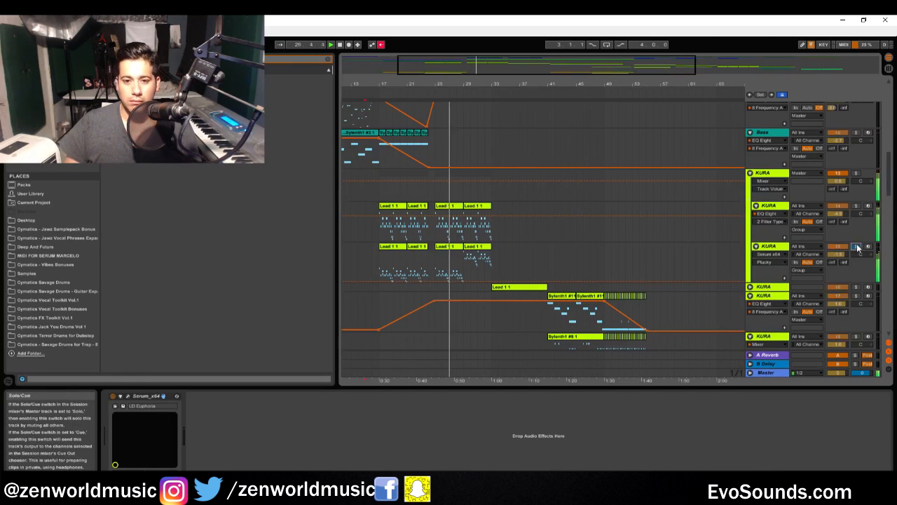
click(856, 205)
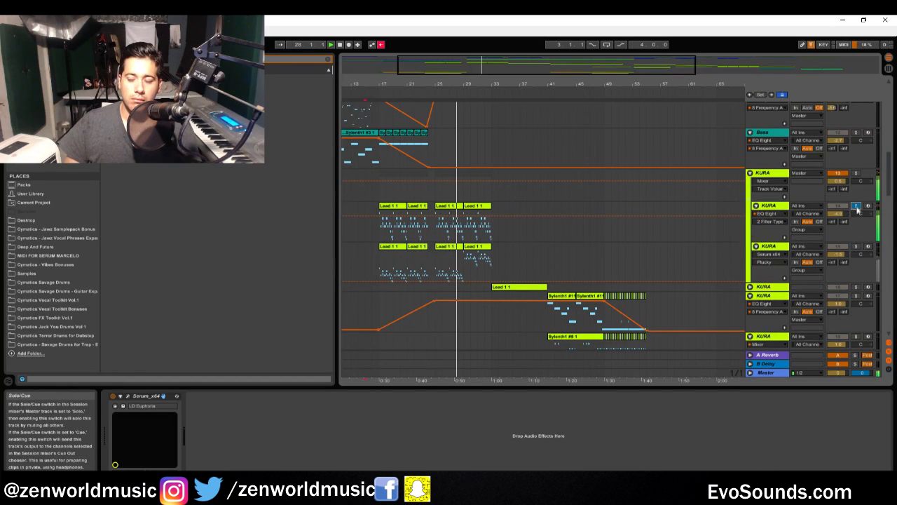
click(856, 174)
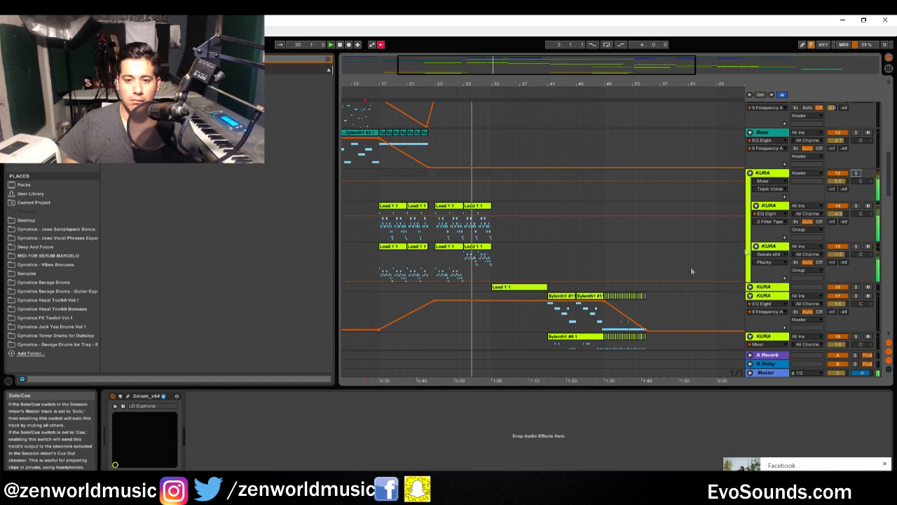
scroll(656, 272, down, 1)
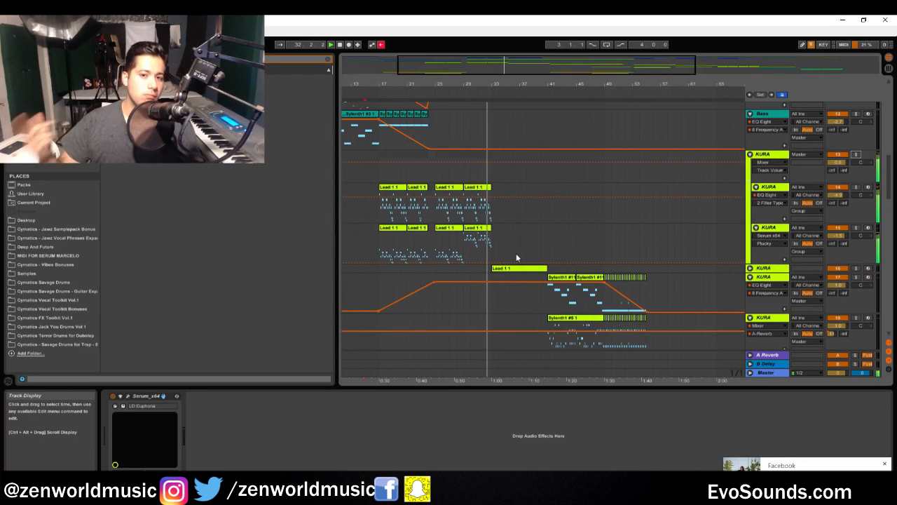
scroll(516, 258, down, 5)
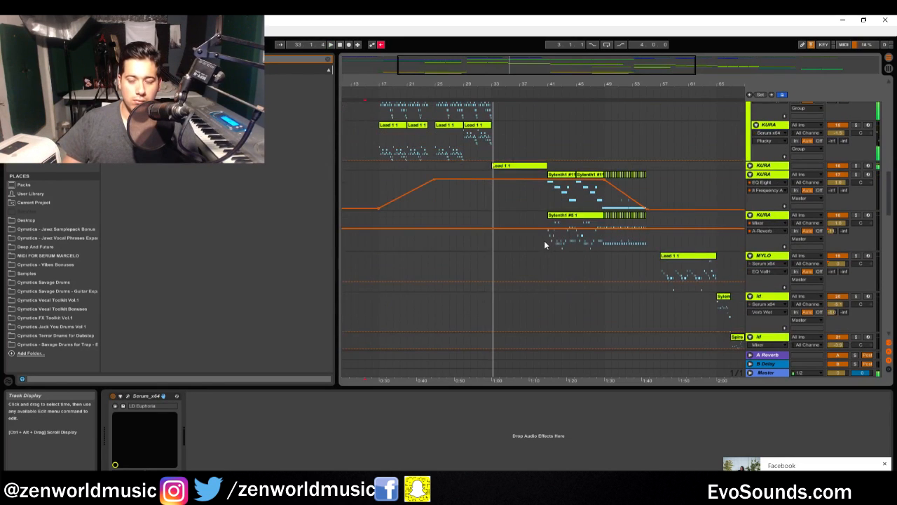